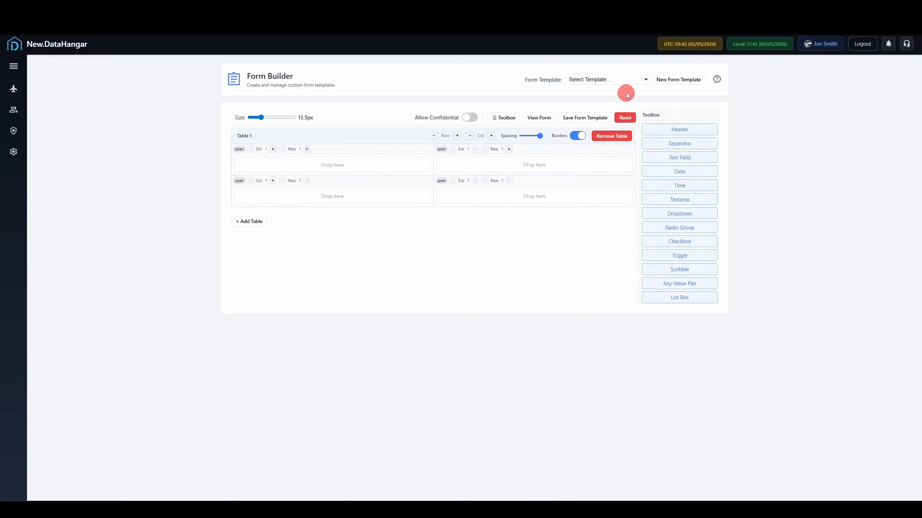
Step: Review the list of existing form templates and check the form's size control
click(629, 79)
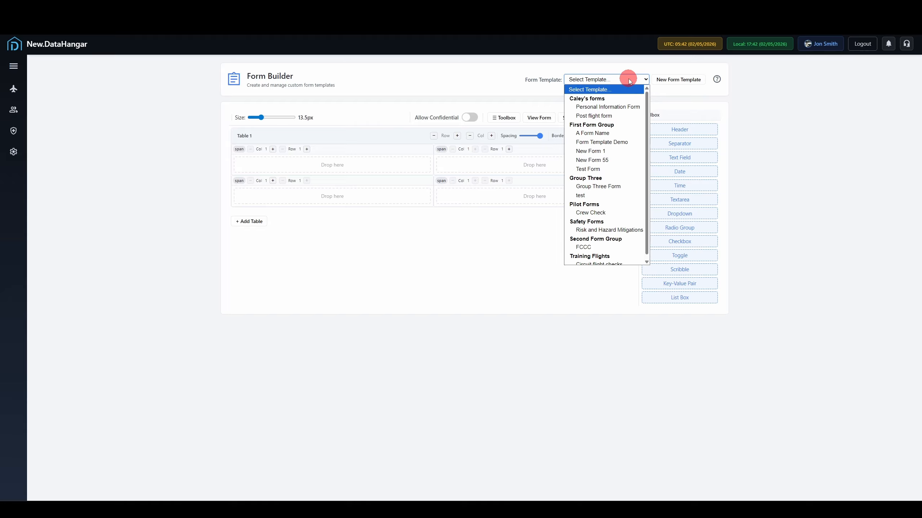
click(628, 79)
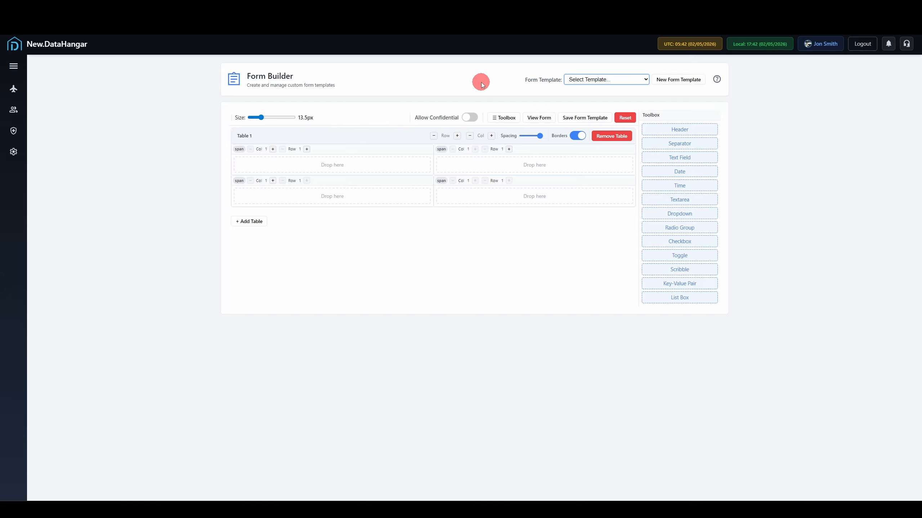
click(262, 118)
mouse_move(262, 118)
mouse_down()
mouse_move(294, 117)
mouse_move(249, 119)
mouse_move(262, 118)
mouse_up()
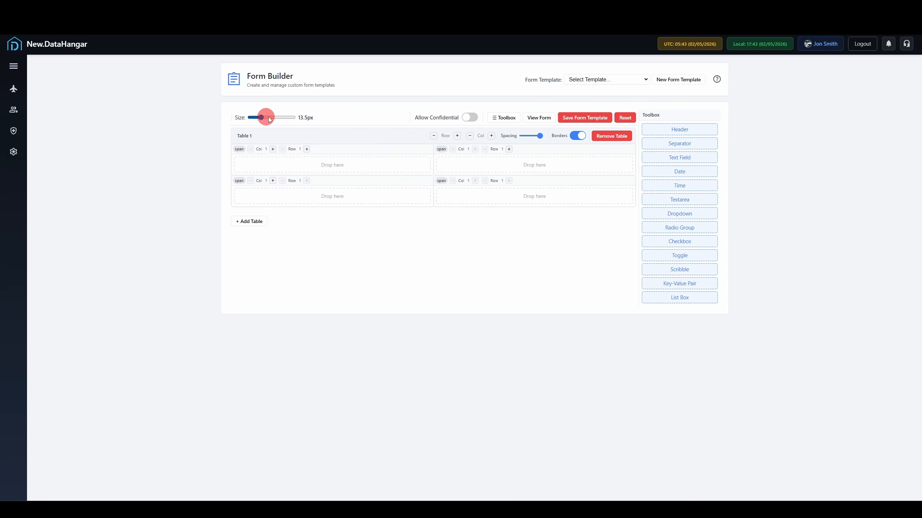
Step: Switch Allow Confidential on and off again, and hide and restore the docked toolbox
click(470, 119)
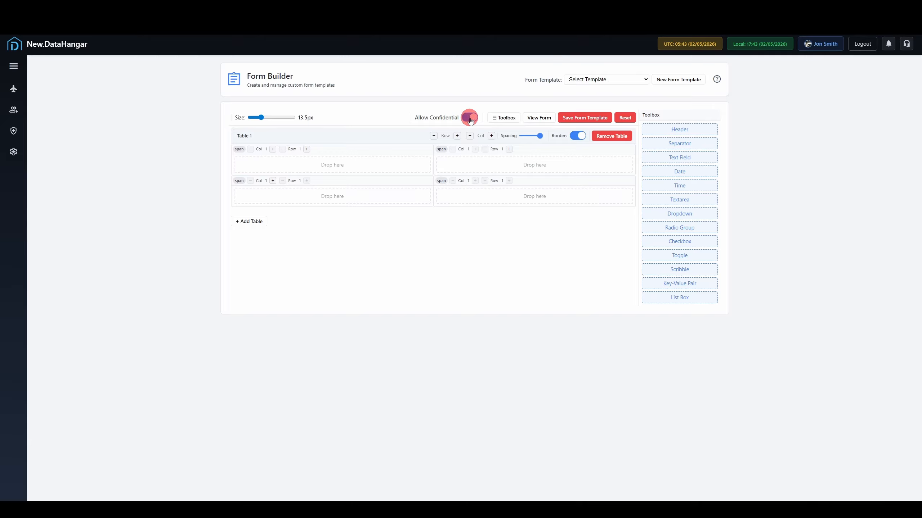
click(470, 118)
click(495, 118)
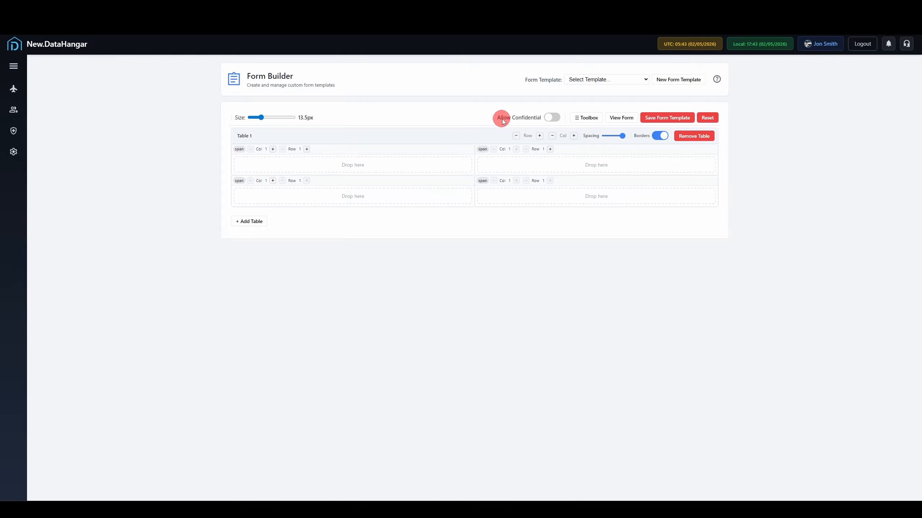
click(577, 120)
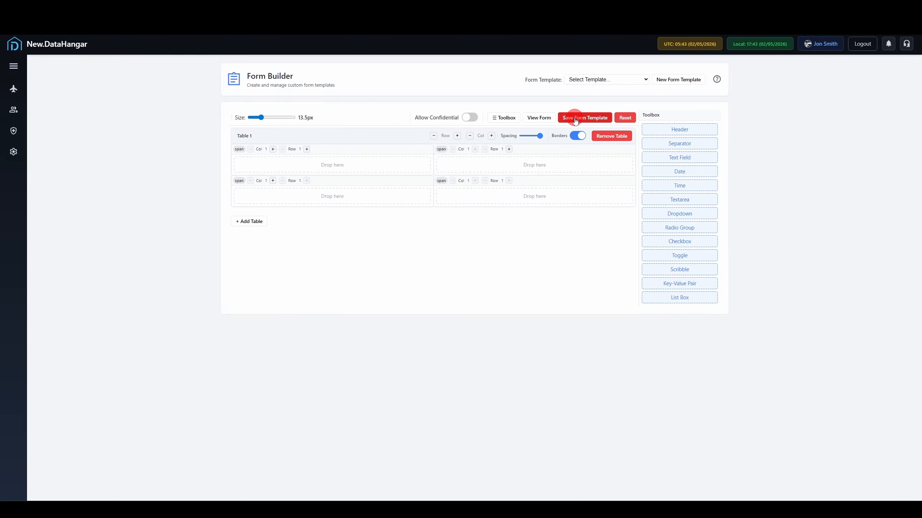
Step: Narrow the window, place the floating toolbox below the table, hide and reshow it, and restore the full window width
drag(493, 10, 393, 25)
drag(418, 93, 250, 259)
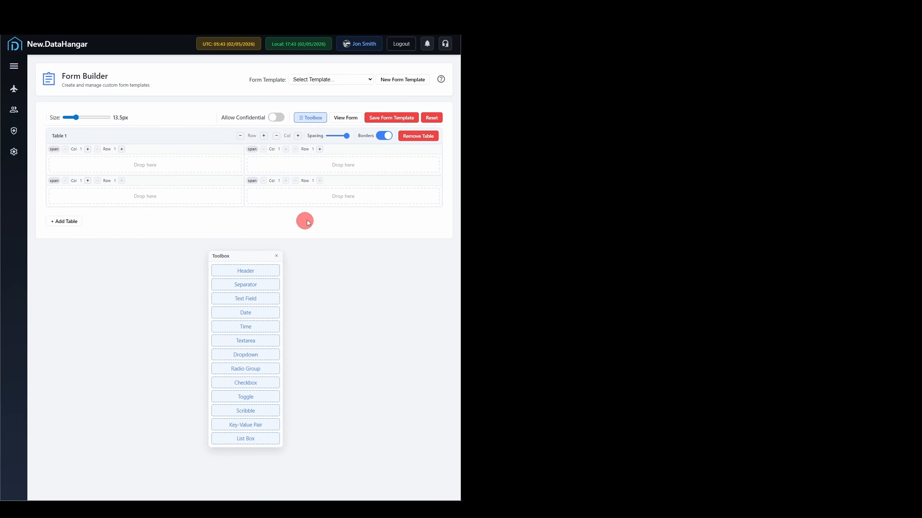
click(321, 121)
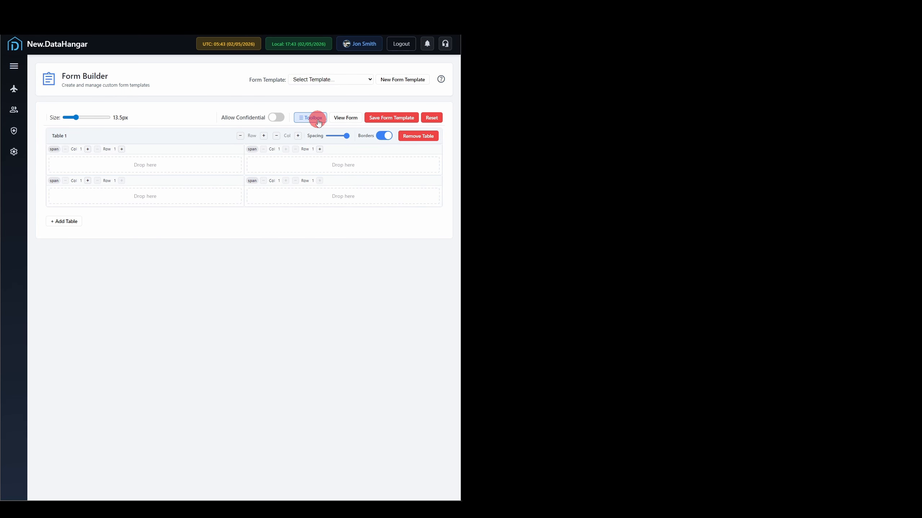
click(319, 121)
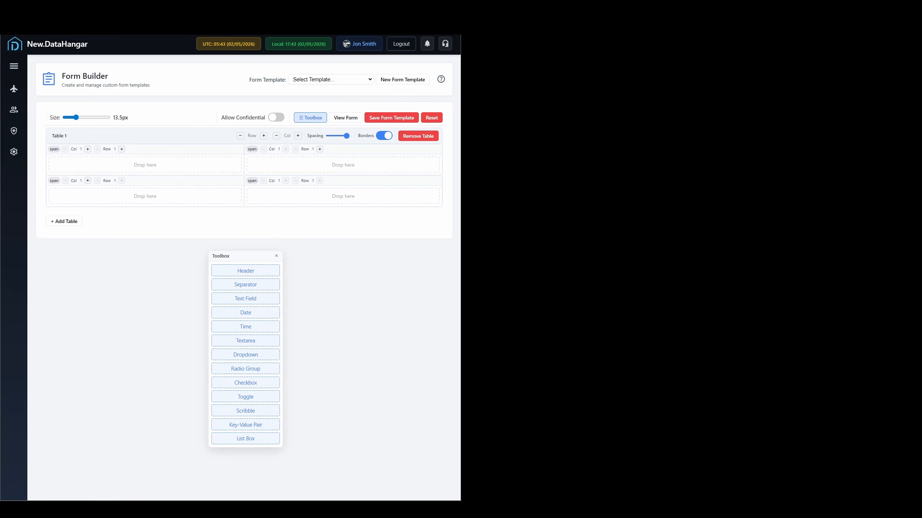
click(435, 6)
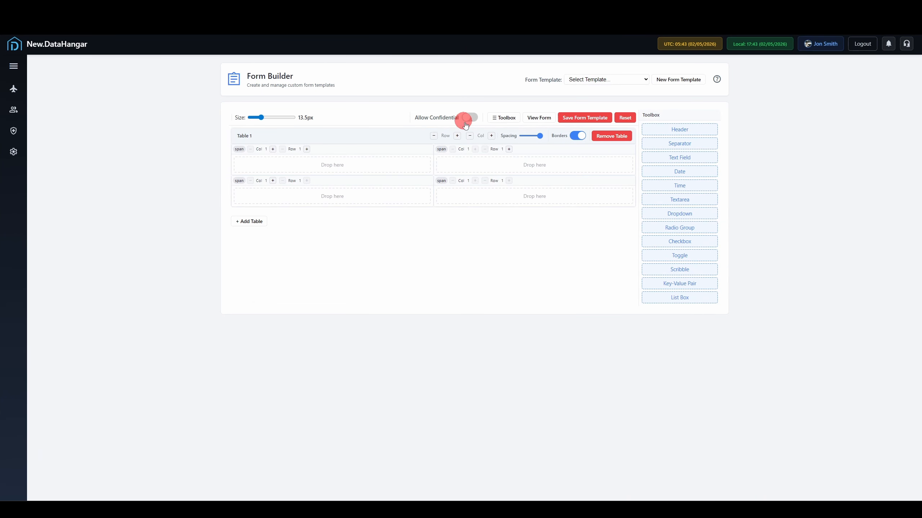
Step: Preview the rendered form and close the preview
click(534, 120)
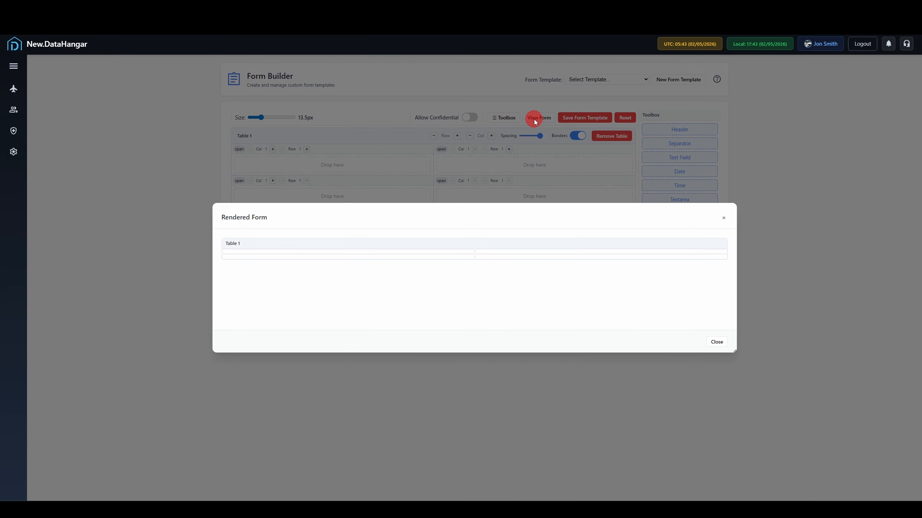
click(717, 342)
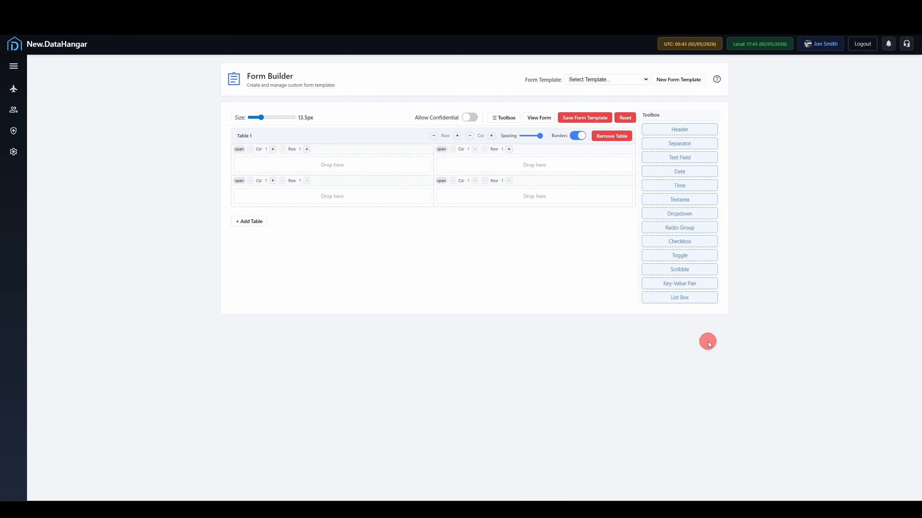
Step: Inspect the group and name options for saving a new form template, and close the dialog without creating one
click(569, 120)
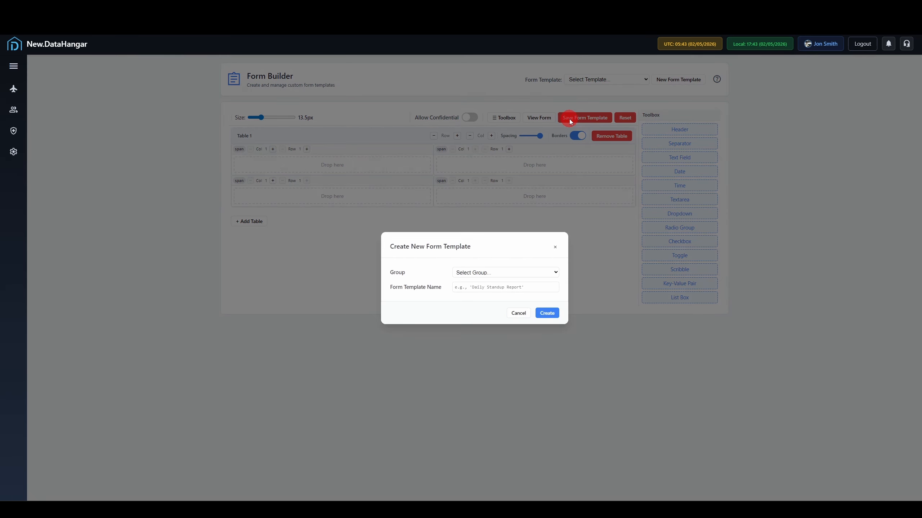
click(494, 274)
click(524, 255)
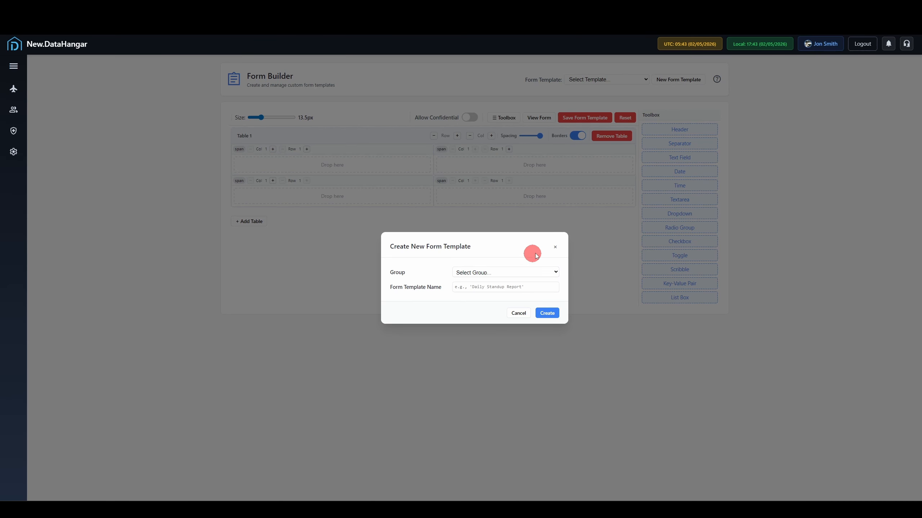
click(554, 247)
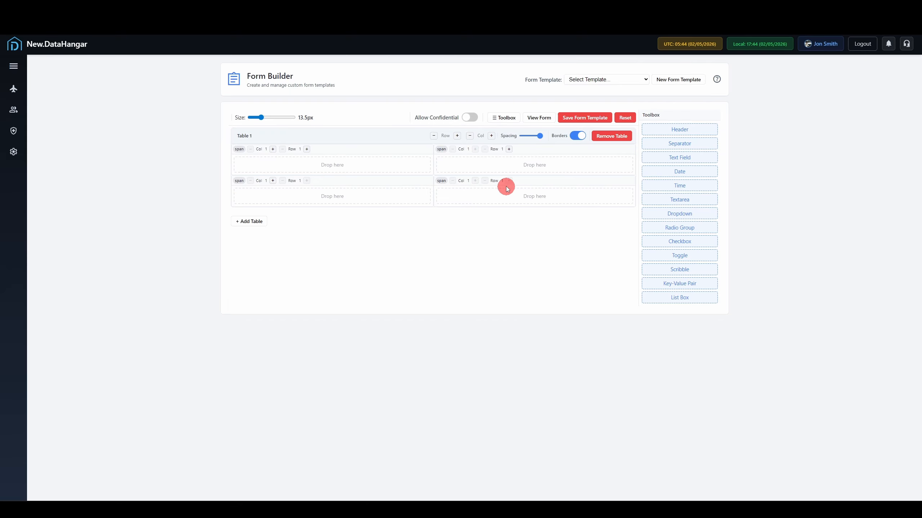
Step: Add two rows to Table 1 and remove them again
click(457, 137)
click(457, 136)
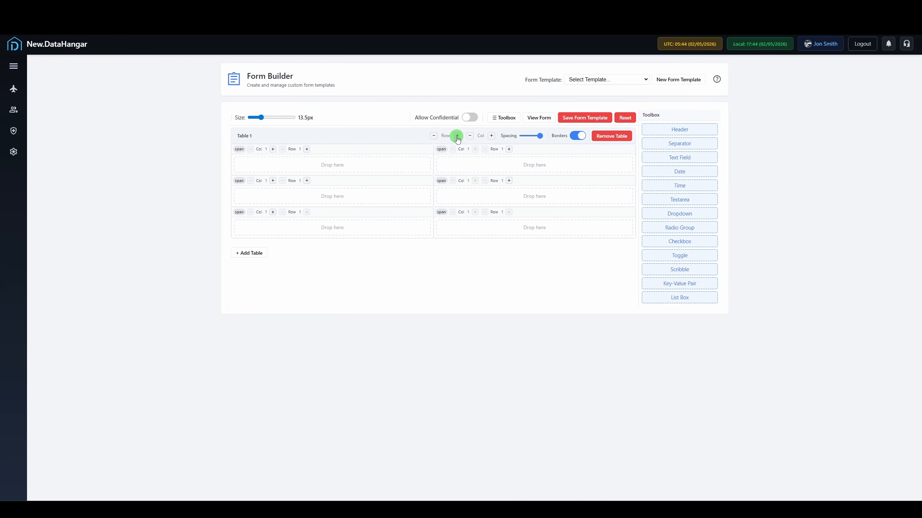
click(433, 136)
click(433, 136)
Step: Add two columns to Table 1 and remove them again
click(491, 136)
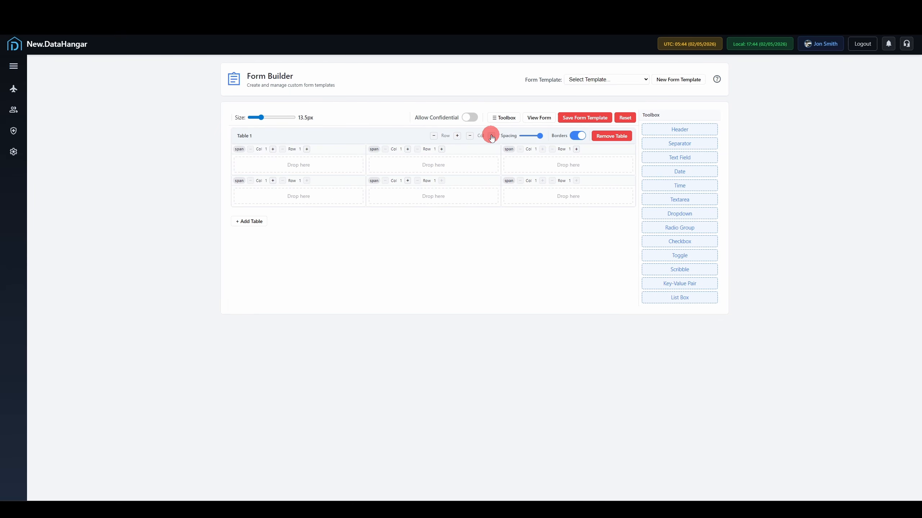
click(491, 136)
click(470, 136)
click(470, 136)
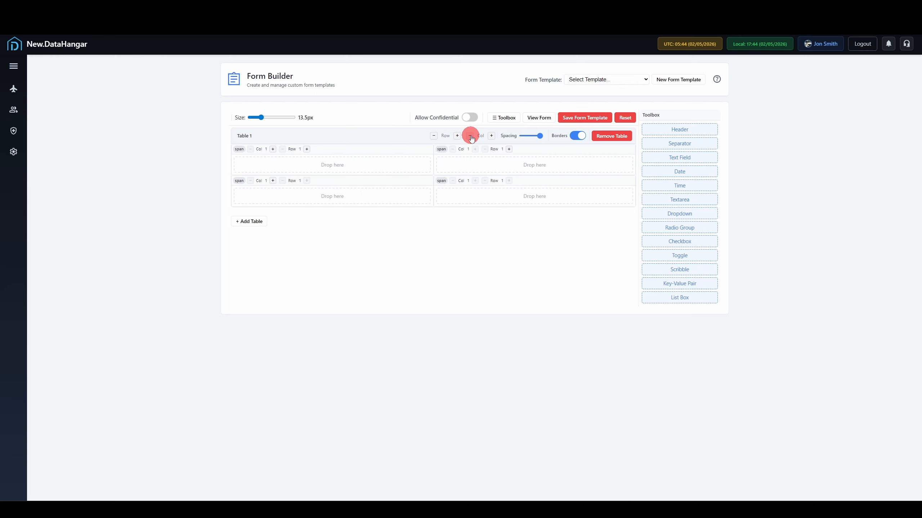
Step: Extend the first cell of Table 1 over two rows and over two columns, restoring its single-cell span each time
click(307, 149)
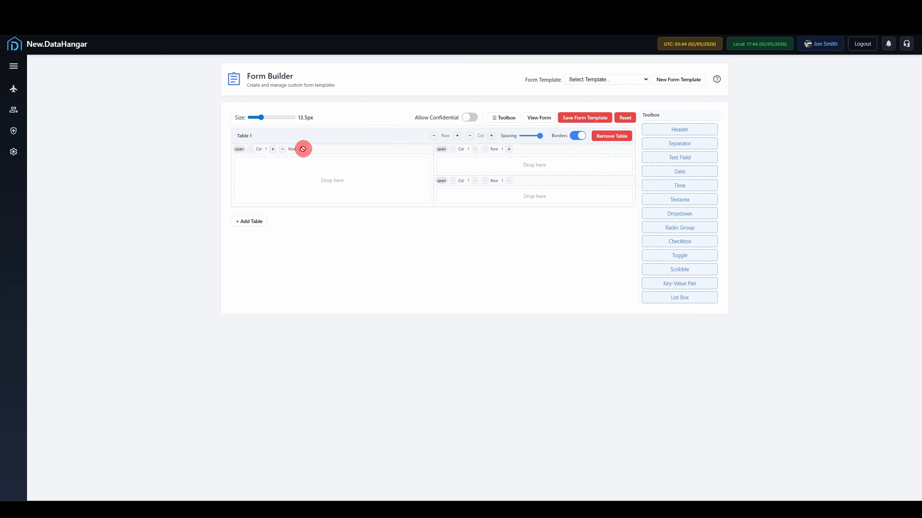
click(283, 149)
click(273, 149)
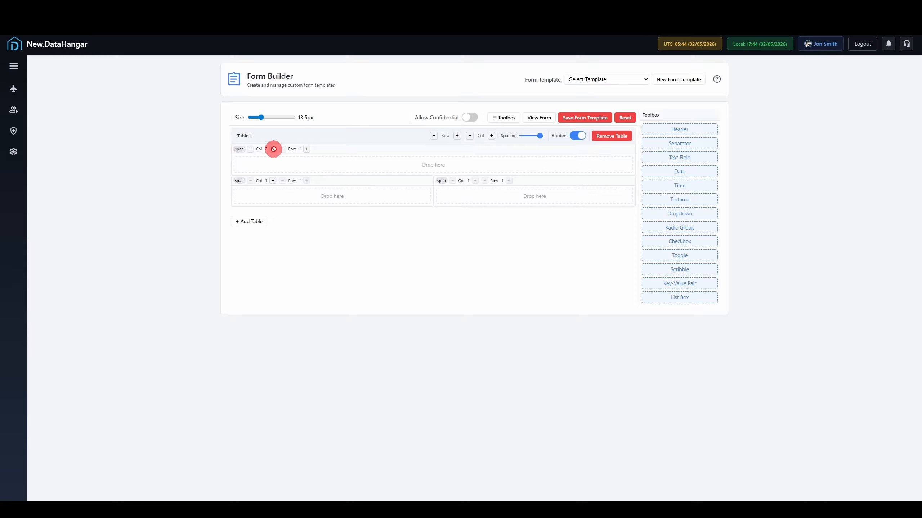
click(250, 149)
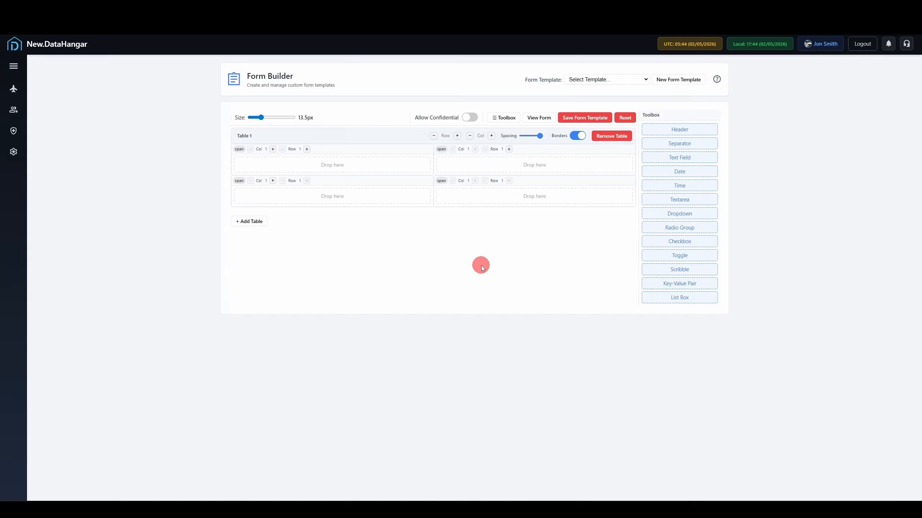
Step: Open the title of Table 1 for editing and leave its text as it is
click(248, 136)
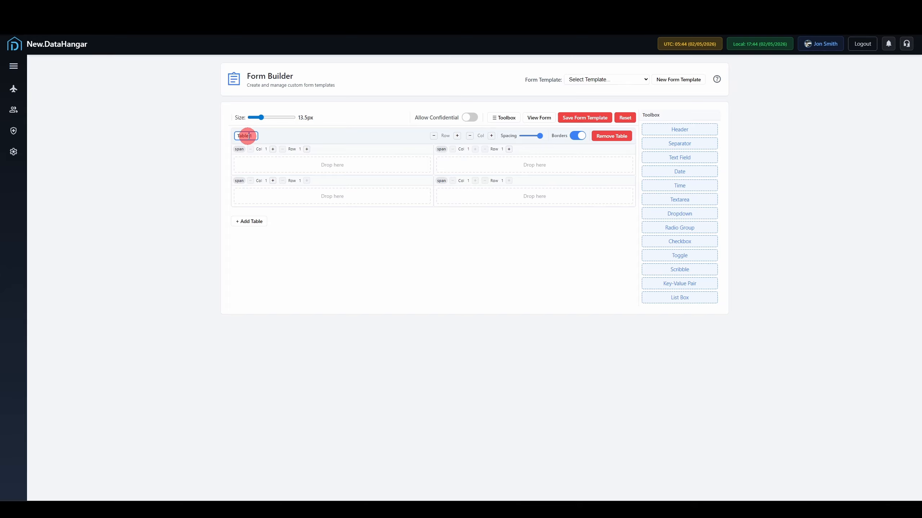
drag(253, 135, 237, 135)
click(380, 242)
Step: Try the spacing control of Table 1, and switch its borders off and back on
mouse_move(540, 139)
mouse_down()
mouse_move(520, 140)
mouse_move(545, 138)
mouse_up()
click(574, 137)
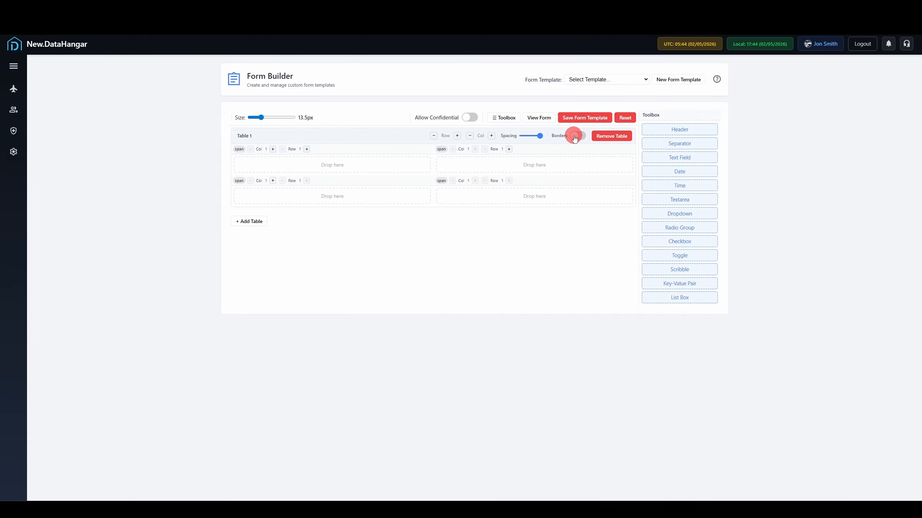
click(574, 136)
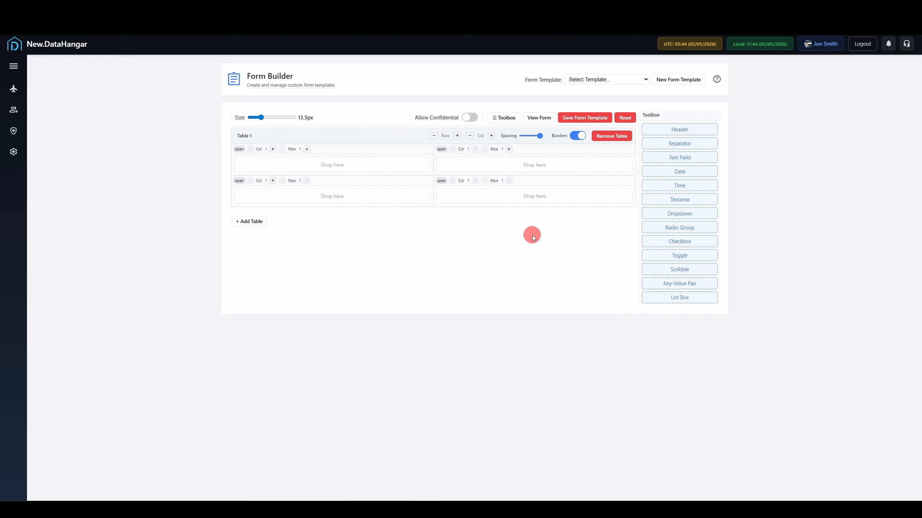
Step: Add two more tables below Table 1 and remove both of them again
click(261, 222)
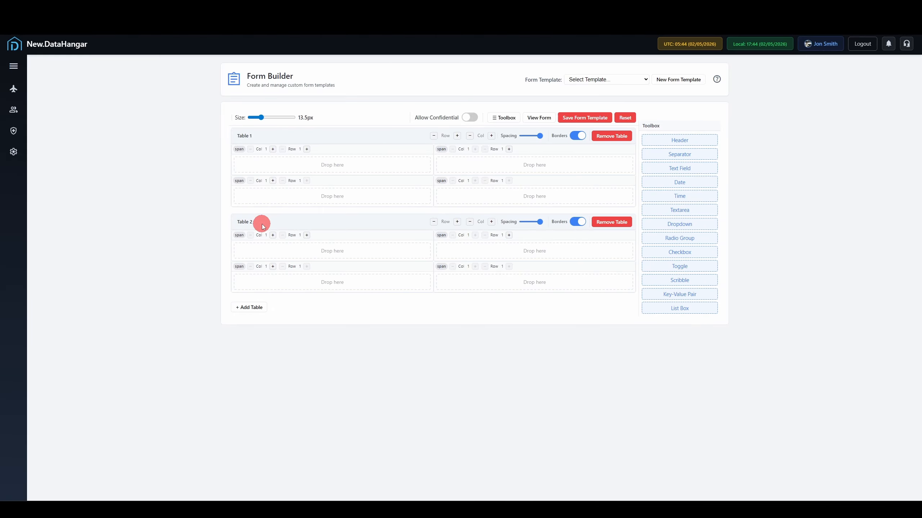
click(248, 309)
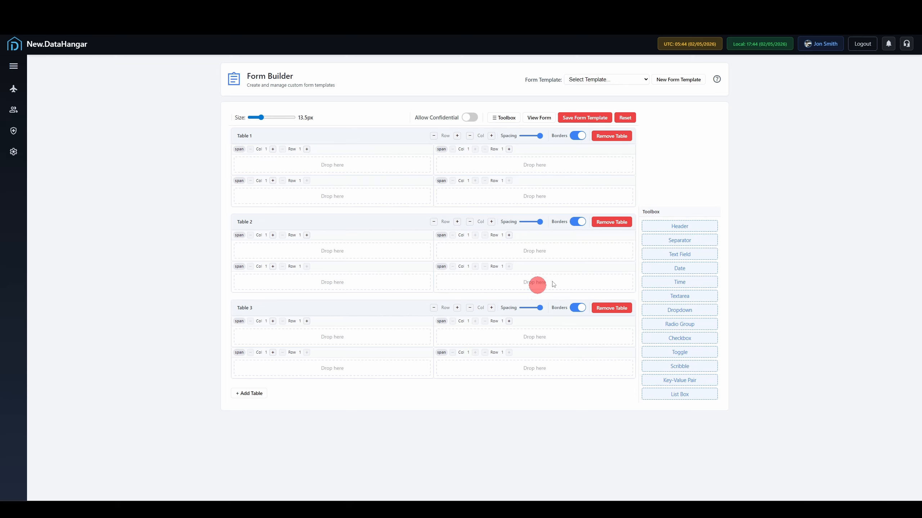
click(612, 223)
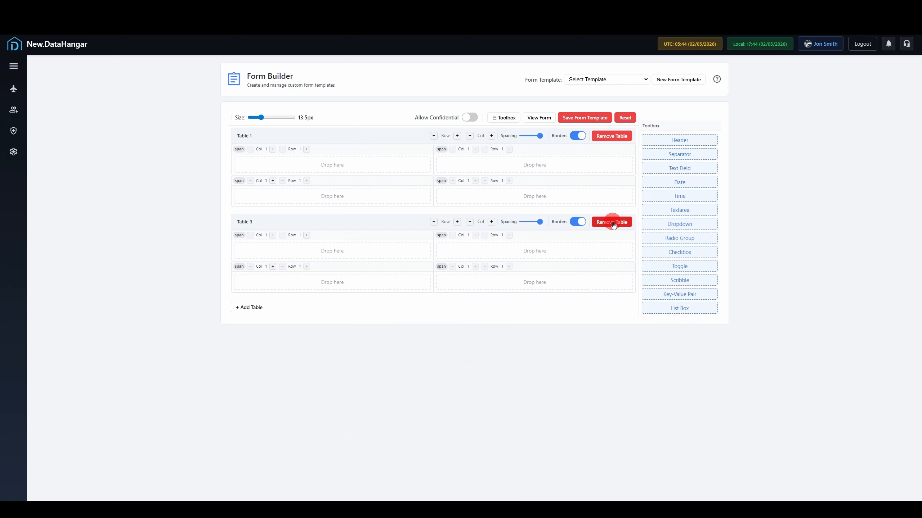
click(612, 222)
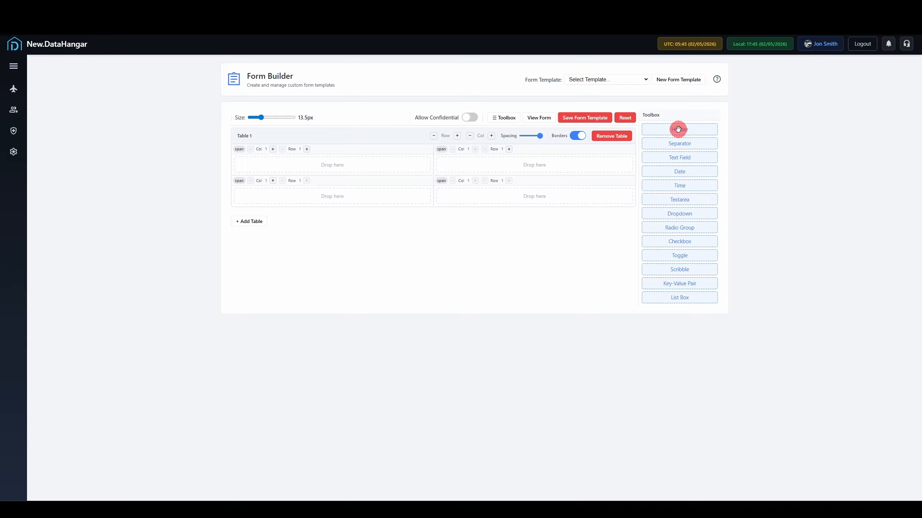
Step: Add a Header with its default text to the first cell of Table 1, and place a Separator below it
drag(678, 129, 388, 166)
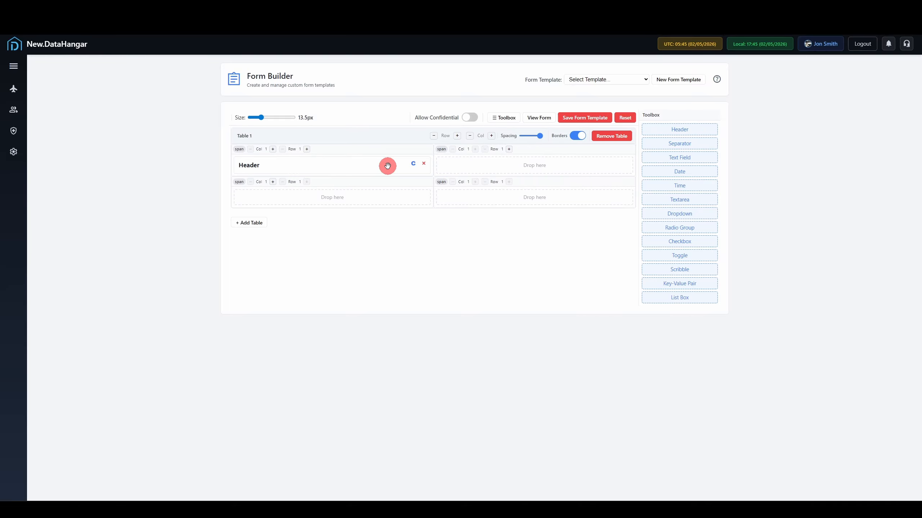
double_click(252, 166)
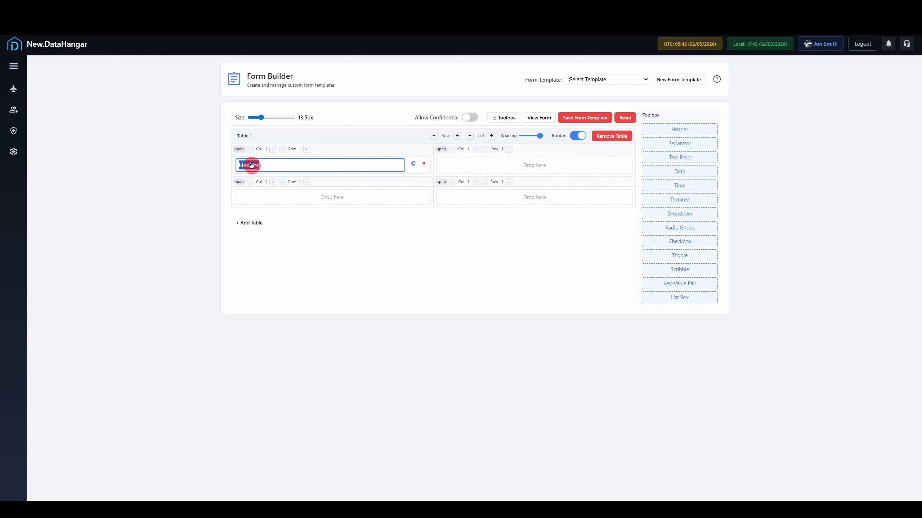
click(186, 190)
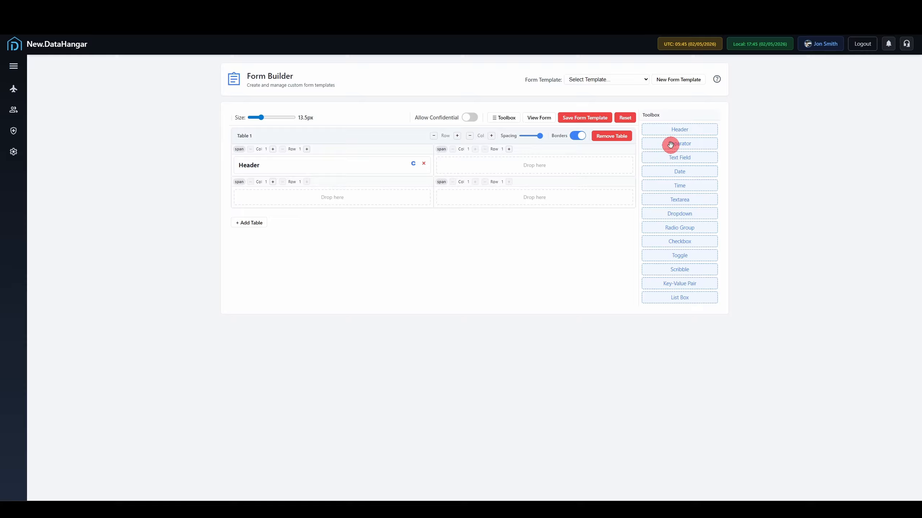
drag(671, 144, 369, 173)
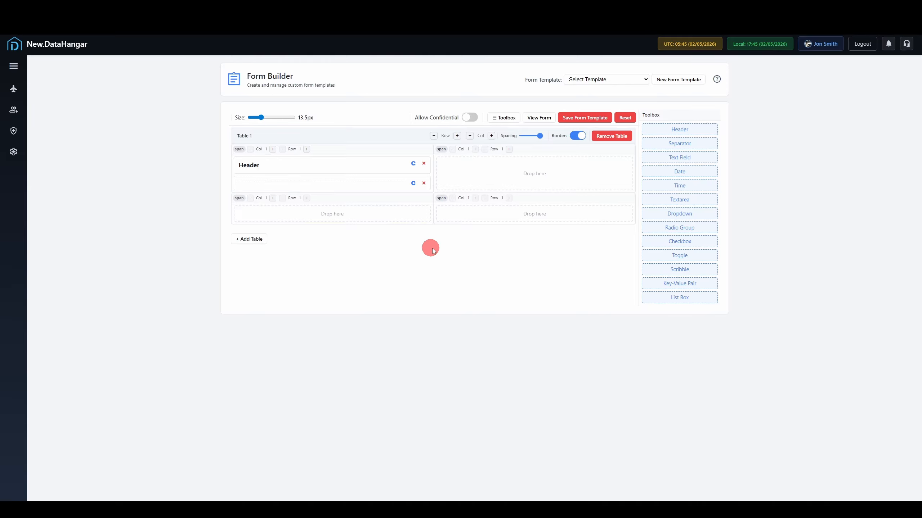
Step: Add a Text Field below the Separator in Table 1's first cell, and open its label and input without changing their text
drag(643, 162, 358, 189)
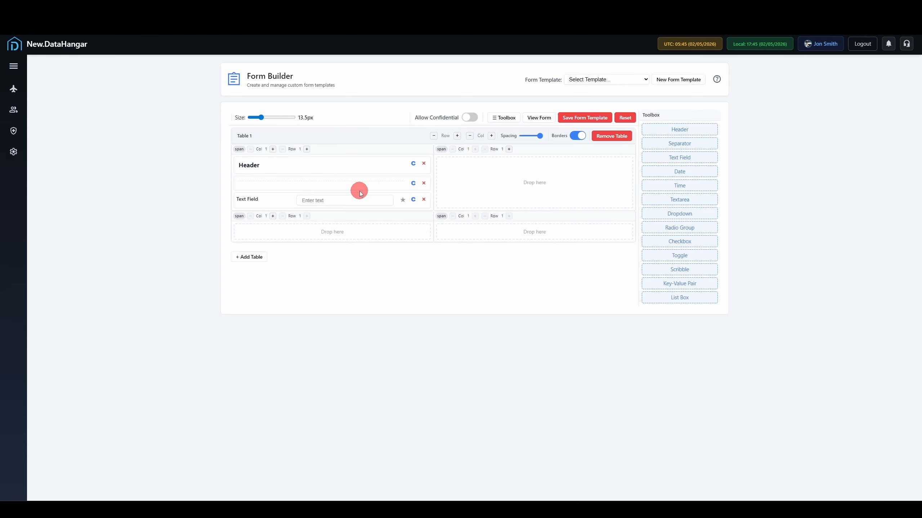
double_click(252, 199)
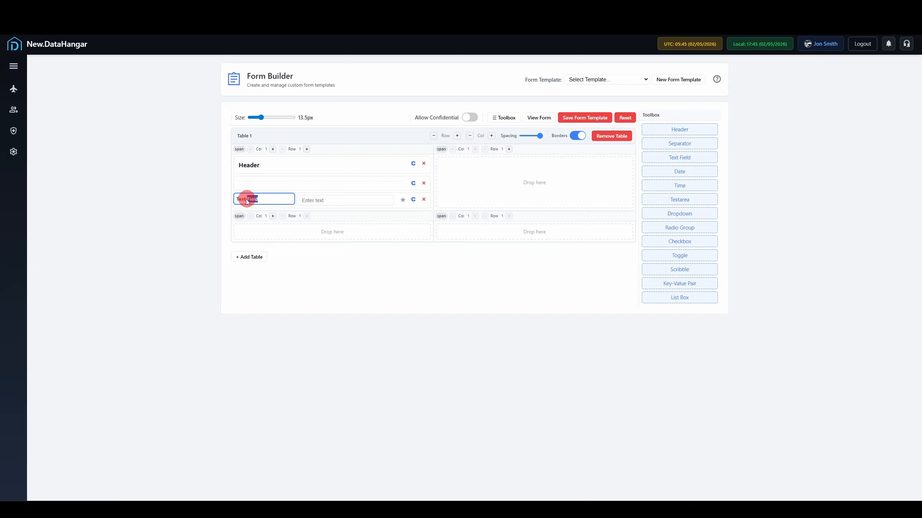
triple_click(243, 199)
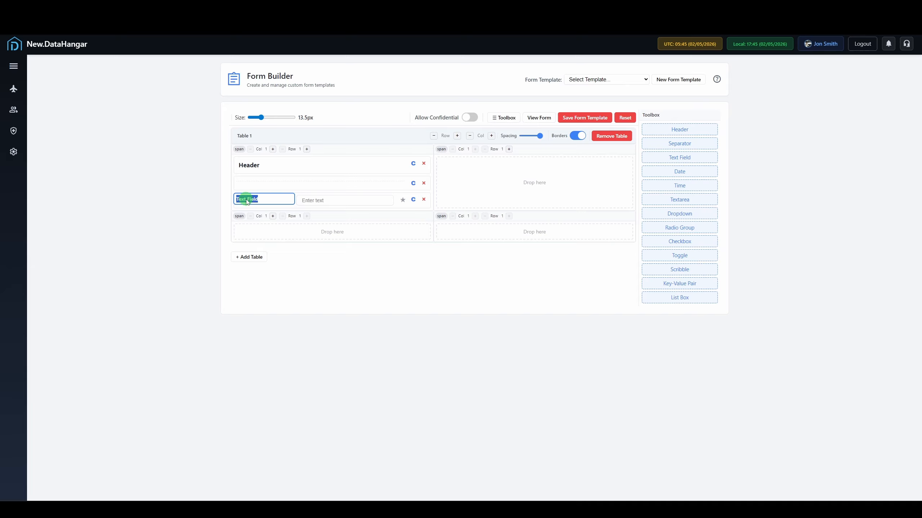
click(329, 200)
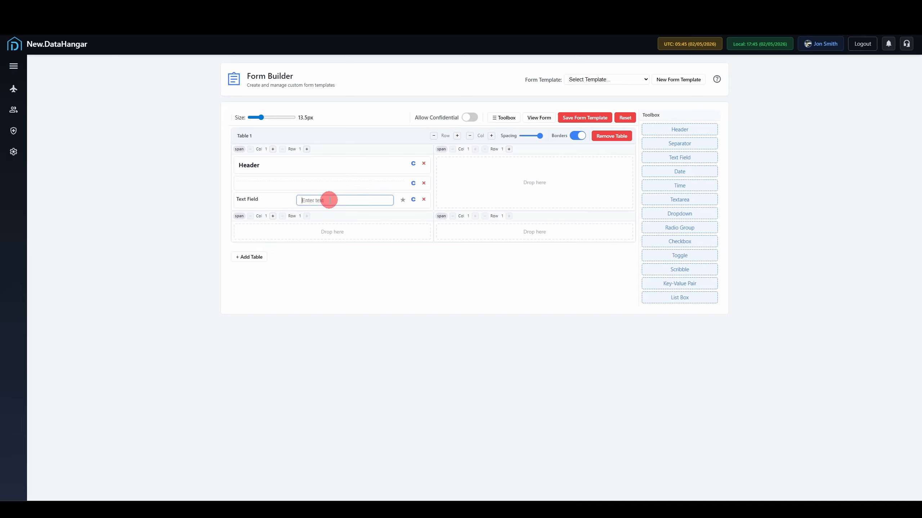
click(328, 292)
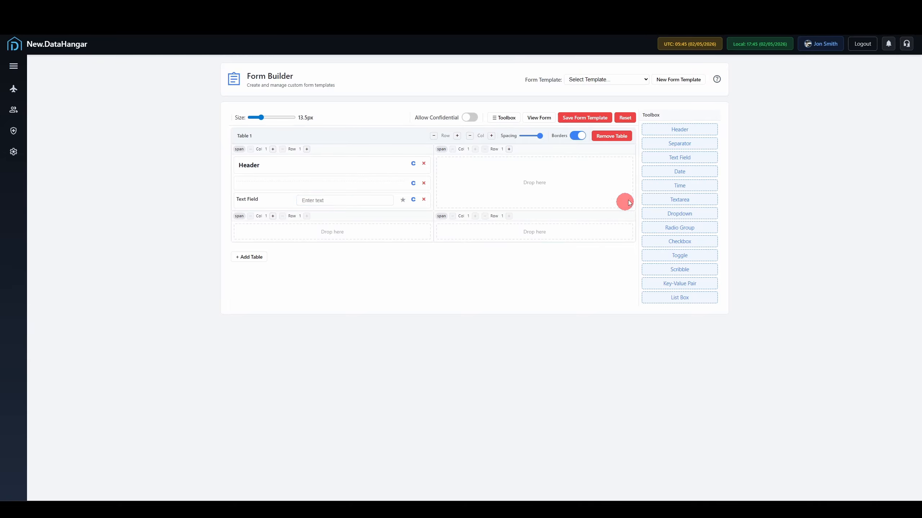
Step: Add a Date, a Time and a Textarea element below the Text Field in the first cell
drag(657, 171, 428, 203)
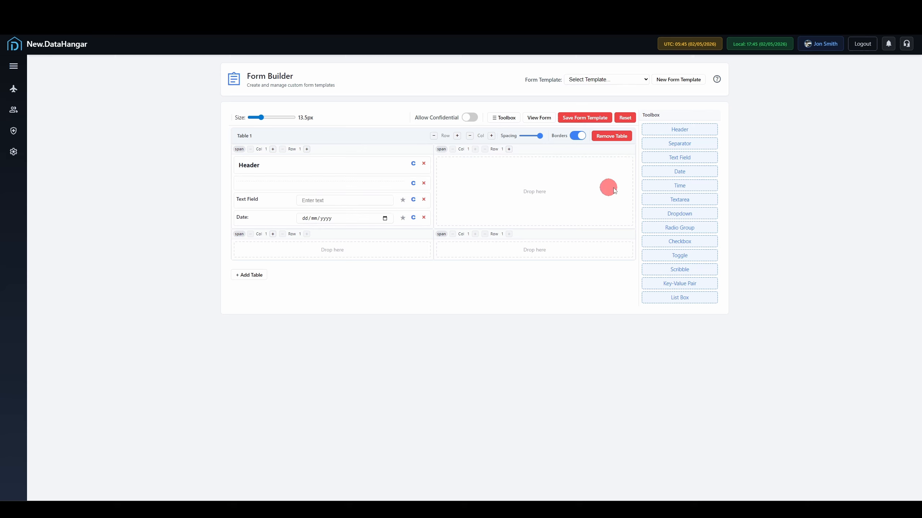
drag(657, 186, 358, 225)
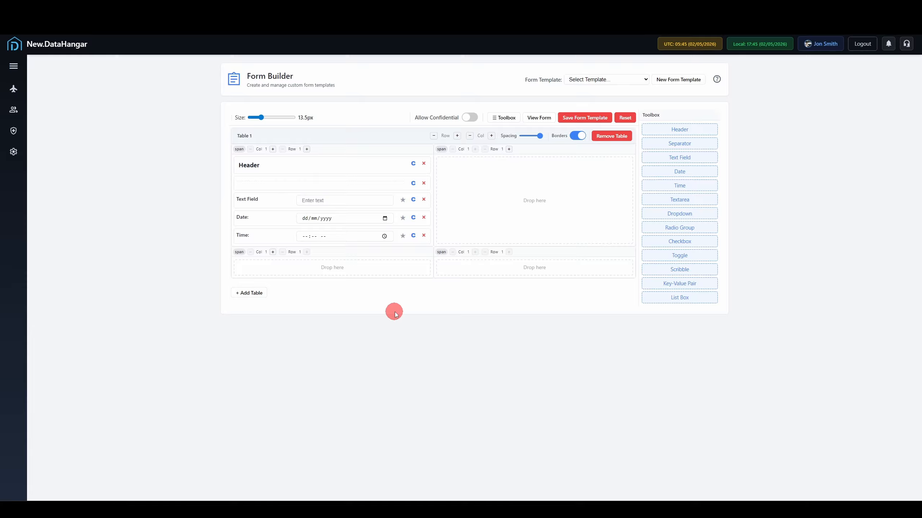
drag(654, 200, 370, 247)
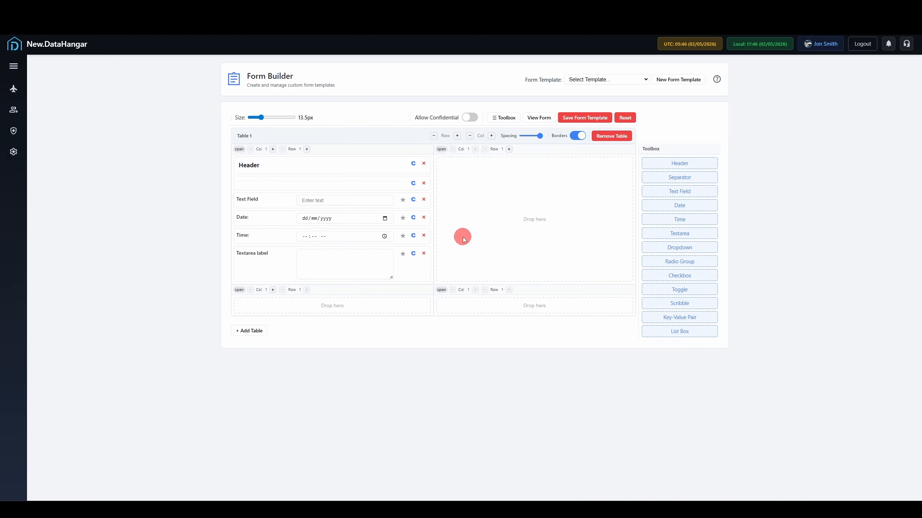
Step: Add a Dropdown to the second cell of Table 1's first row, and open its options editor without changing anything
drag(653, 247, 553, 185)
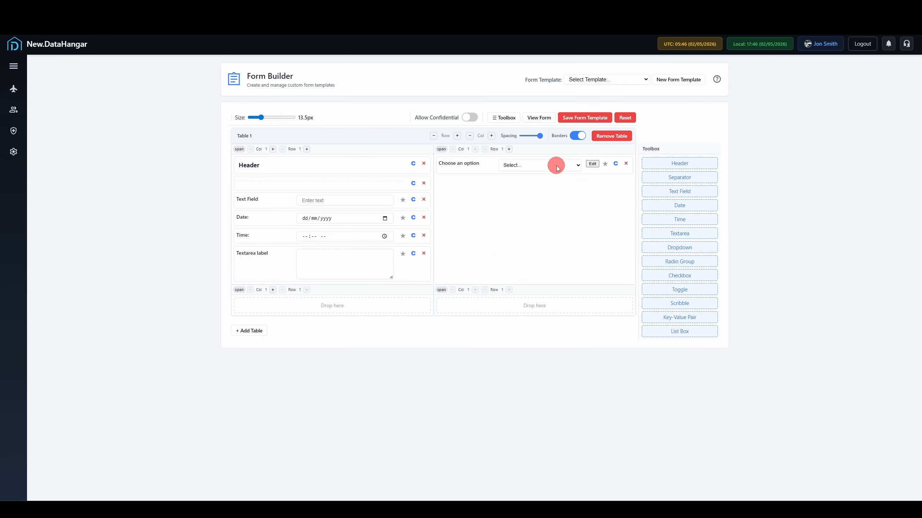
click(556, 166)
click(594, 165)
click(593, 164)
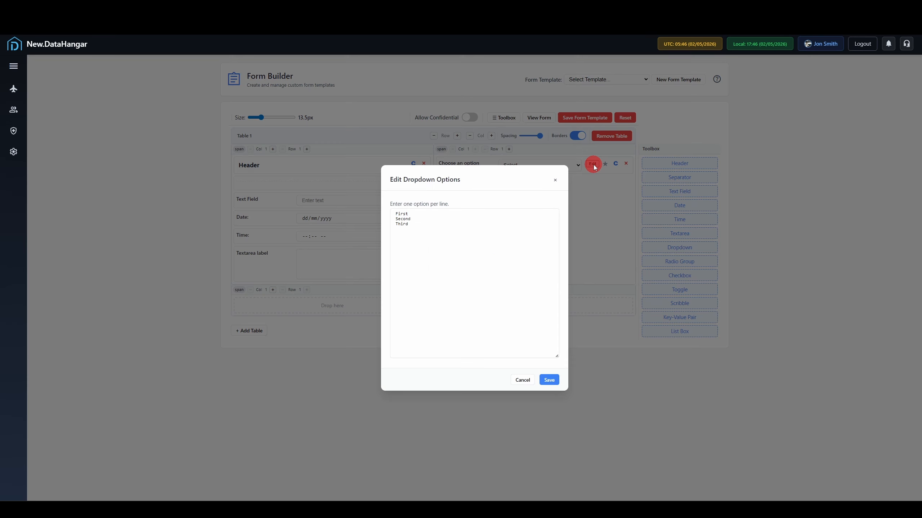
click(522, 380)
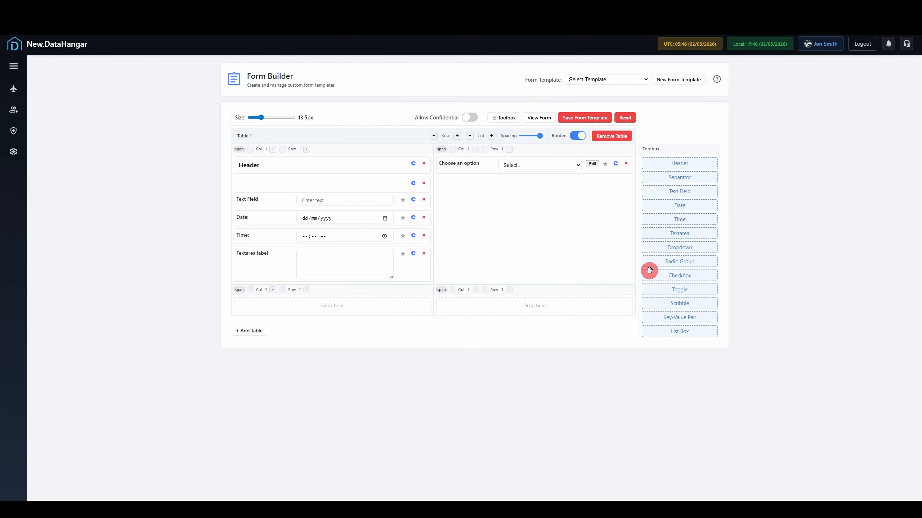
Step: Add a Radio Group below the Dropdown, and view its options editor without making changes
drag(650, 268, 527, 211)
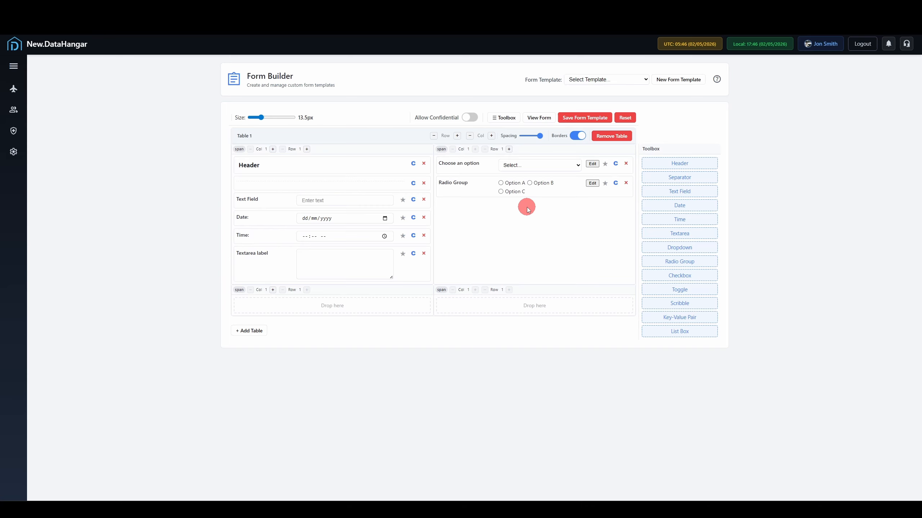
click(588, 183)
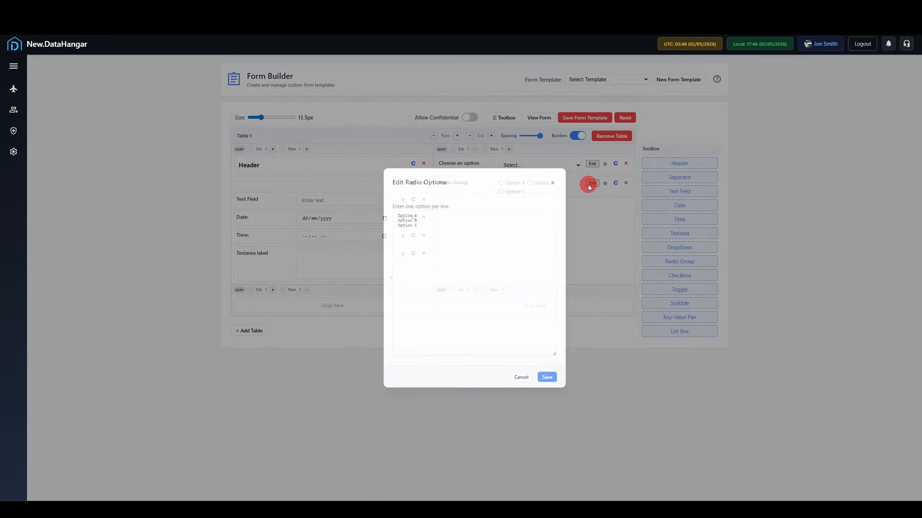
click(522, 380)
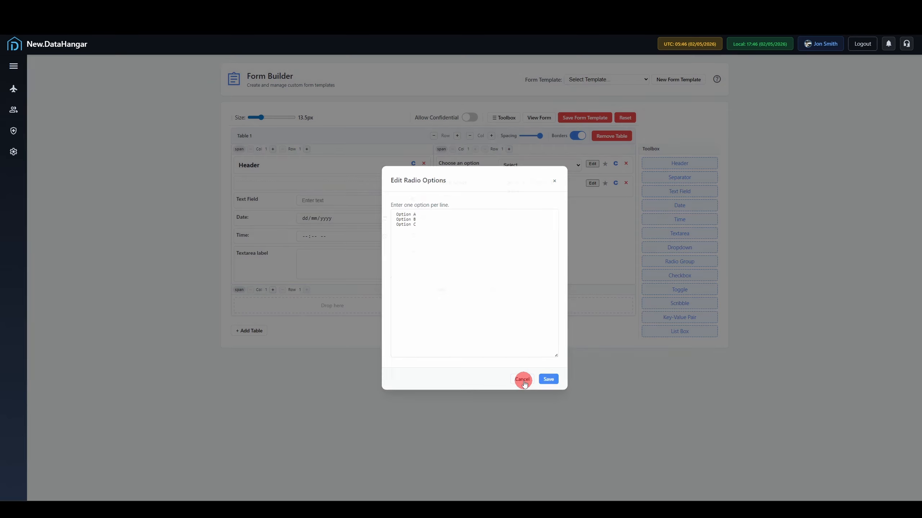
Step: Add a Checkbox and a Toggle below the Radio Group, and try out both controls
drag(643, 278, 502, 230)
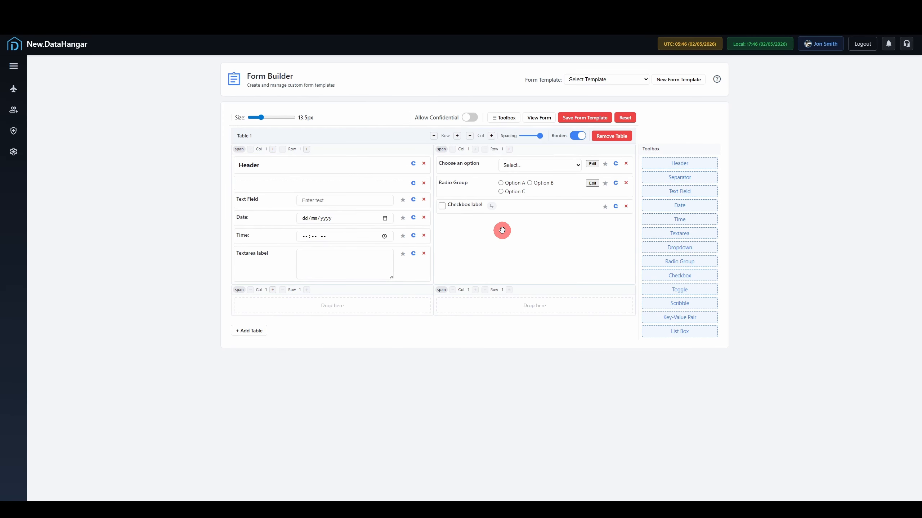
click(492, 207)
click(442, 206)
drag(654, 290, 511, 229)
click(507, 224)
click(507, 225)
Step: Add a Scribble element to the first cell of the second row, draw a test signature in it and clear it
drag(656, 303, 393, 304)
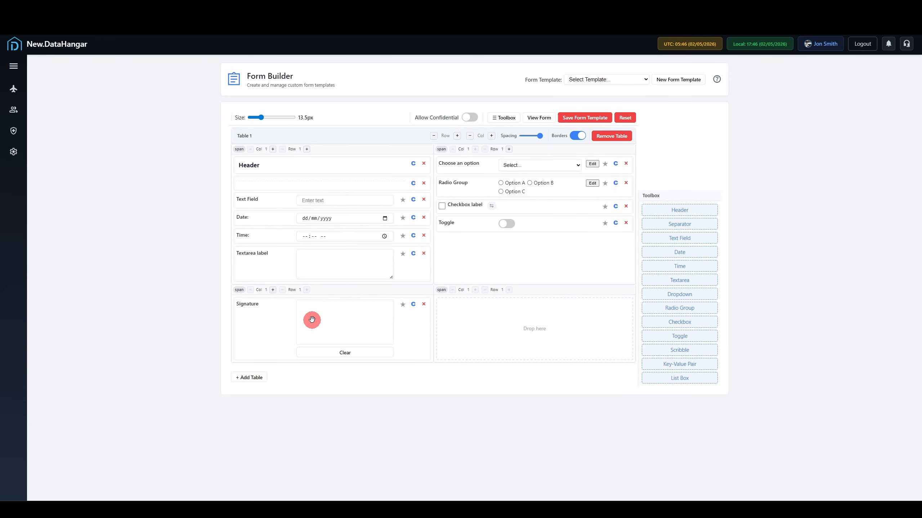
drag(306, 317, 364, 318)
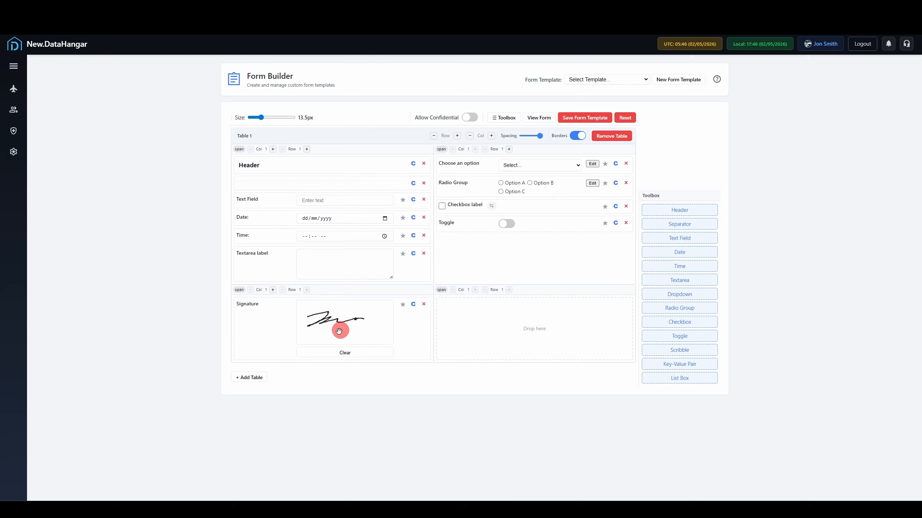
click(345, 354)
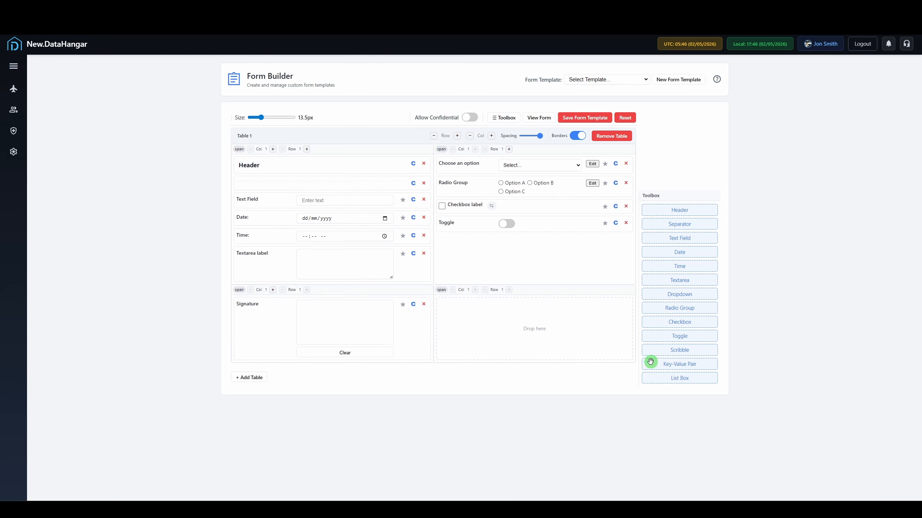
Step: Add a Key-Value Pair to the second row's empty cell, try Location A and Location B, and reset the choice to Select
drag(650, 362, 535, 323)
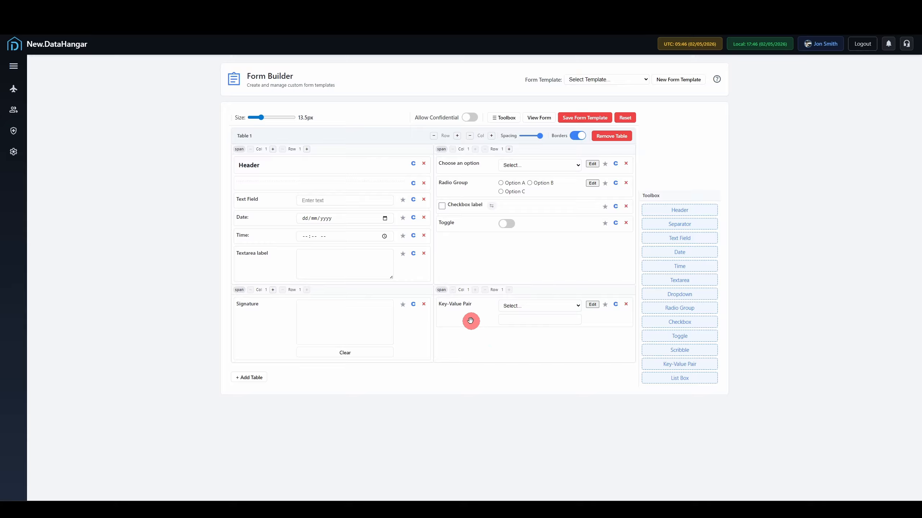
click(512, 307)
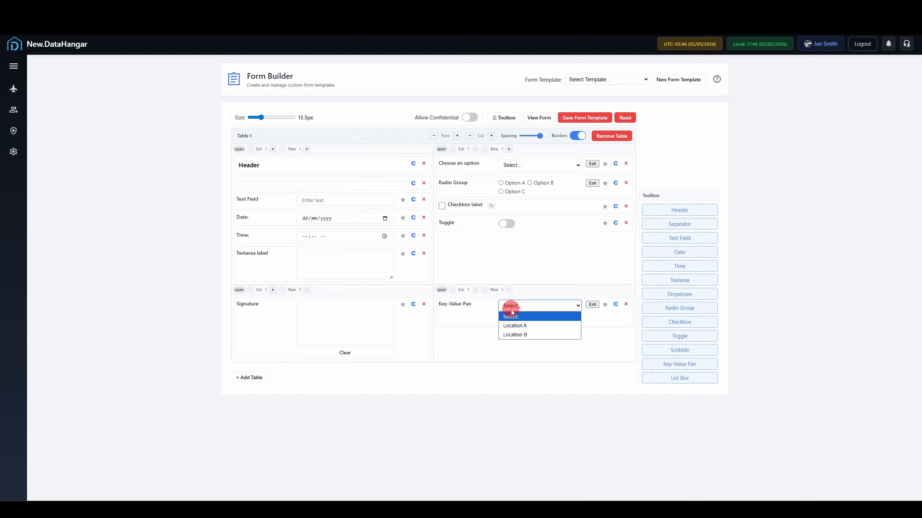
click(509, 323)
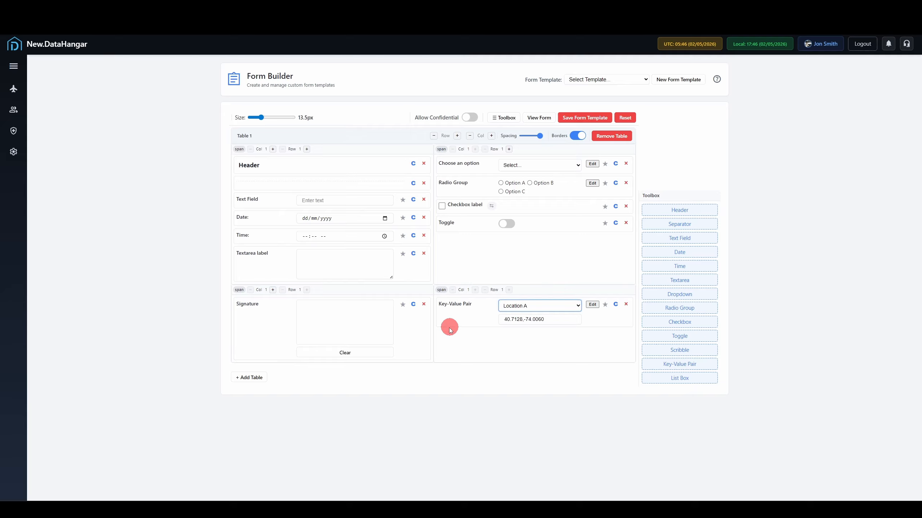
click(507, 307)
click(510, 335)
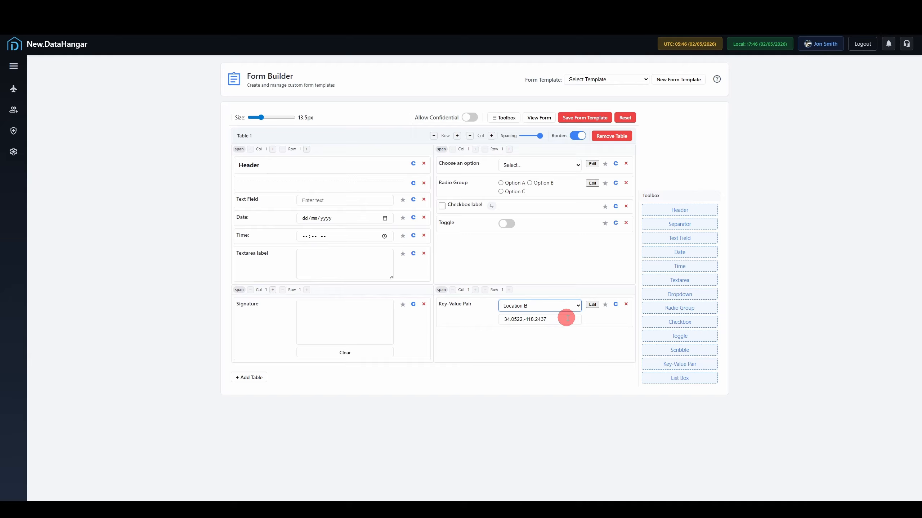
click(566, 305)
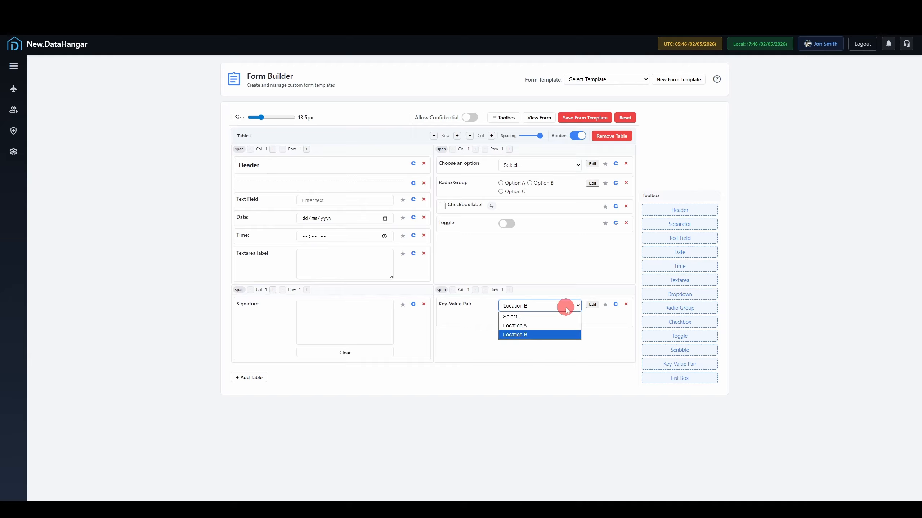
click(556, 315)
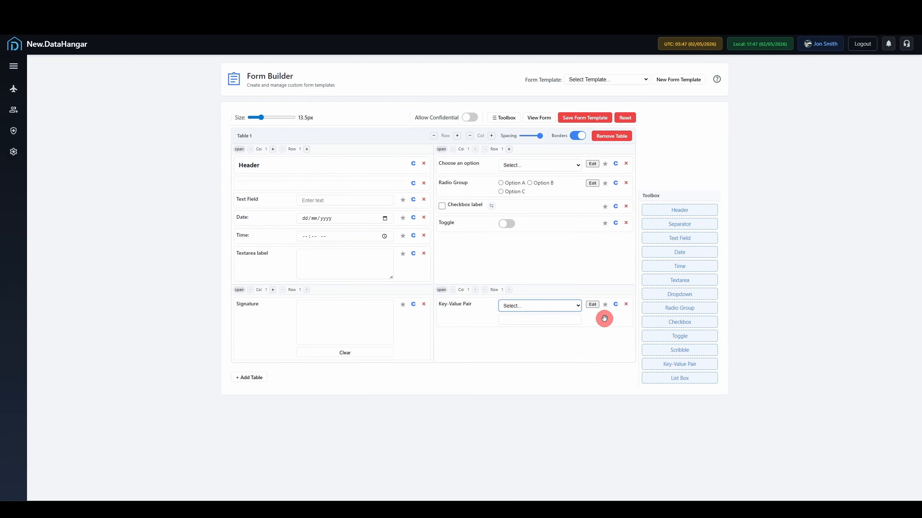
Step: Examine the Key-Value Pair's key=value entries in its editor, and close it without saving changes
click(593, 305)
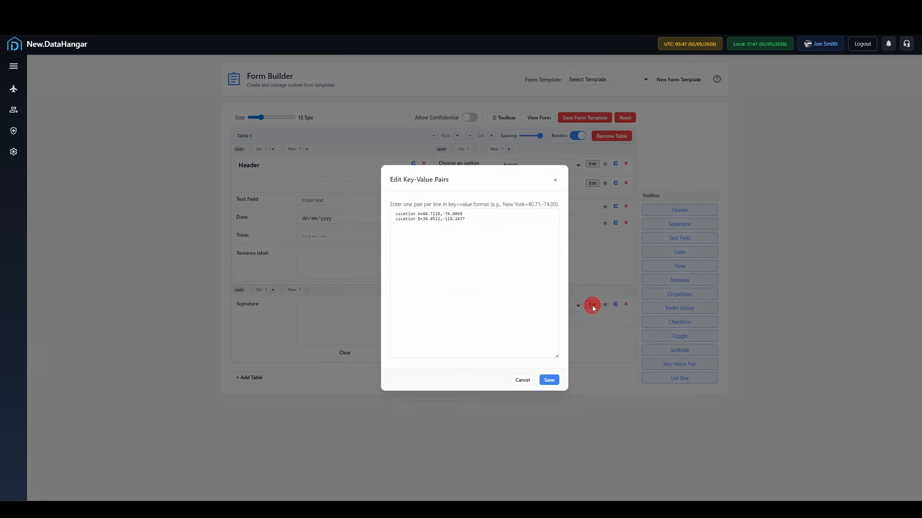
click(489, 311)
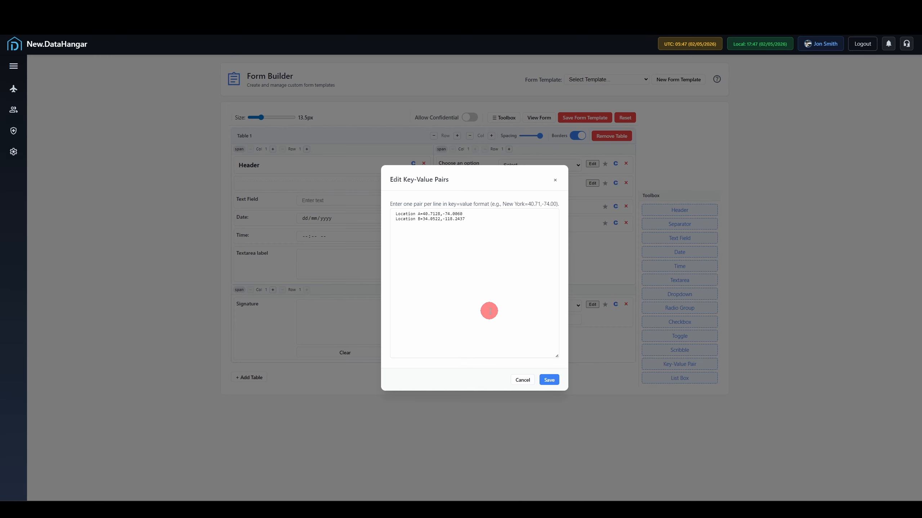
click(522, 380)
Step: Add a List Box below the Key-Value Pair, and enter the items 1, 2, 3 and 4 in it
drag(654, 376, 527, 334)
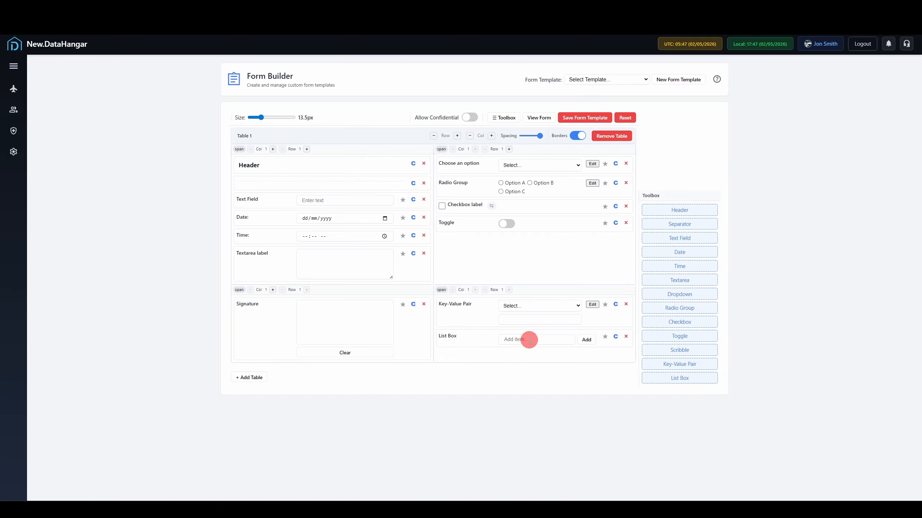
click(531, 340)
text(1)
click(585, 340)
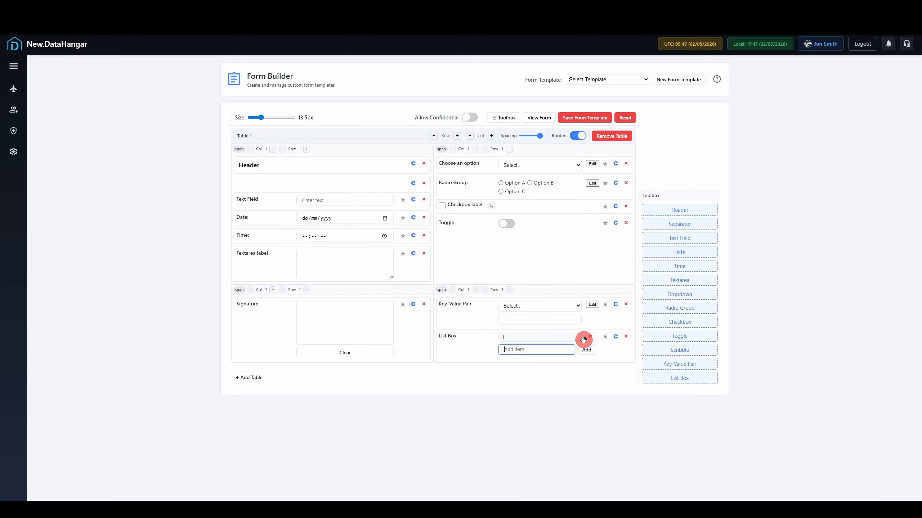
text(2)
click(585, 351)
text(3)
click(585, 362)
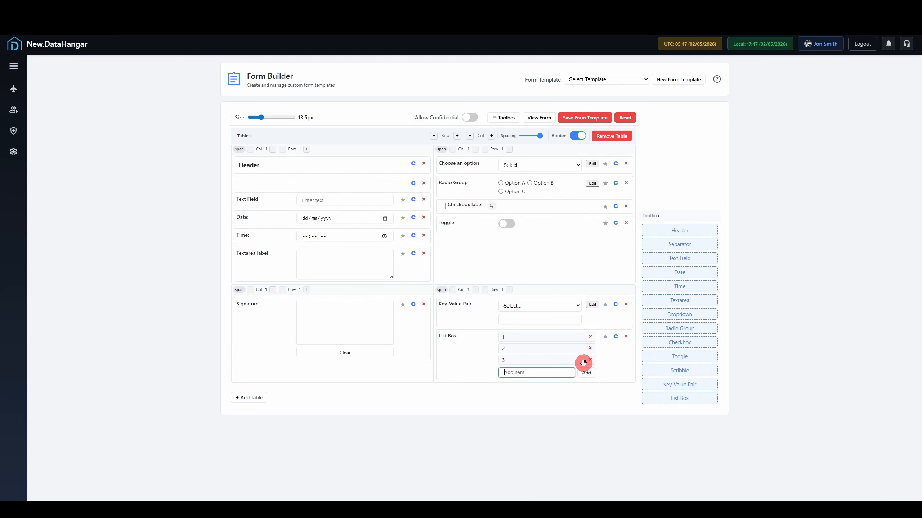
click(585, 373)
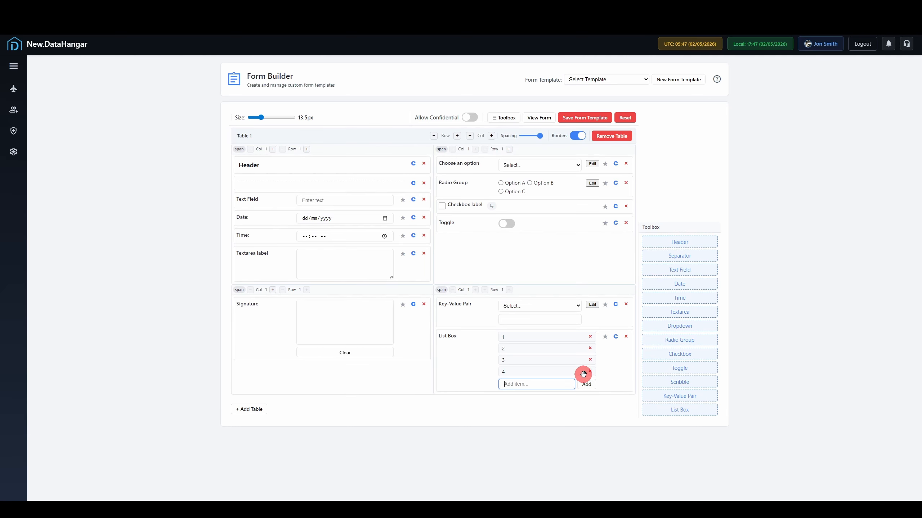
Step: Delete items 4 and 3 from the List Box
click(589, 372)
click(589, 361)
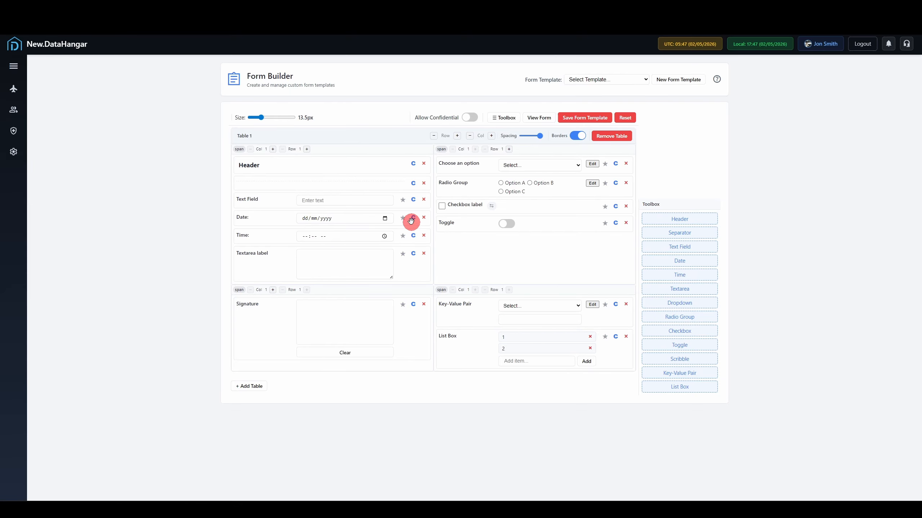
Step: Switch the star marking of the Text Field and the Date element on and back off
click(402, 201)
click(402, 200)
click(402, 218)
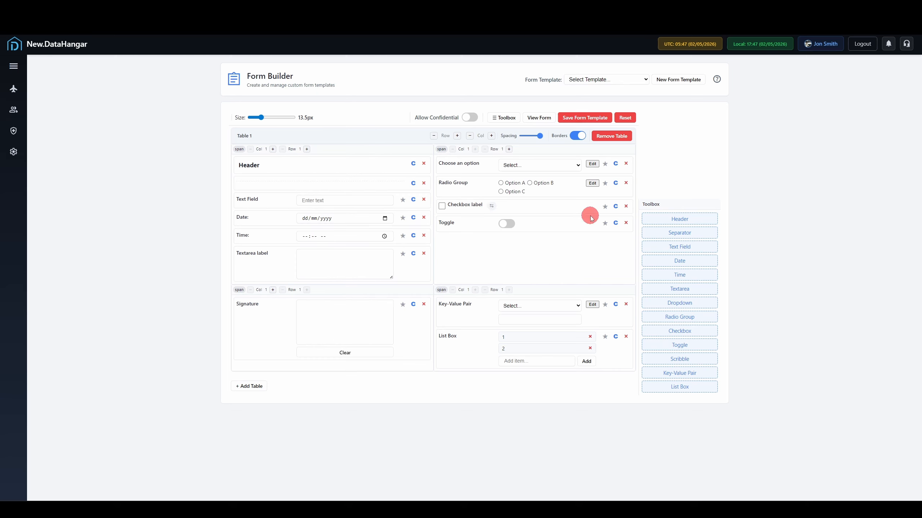
Step: Remove the Checkbox and the Toggle from the cell with the Radio Group
click(626, 207)
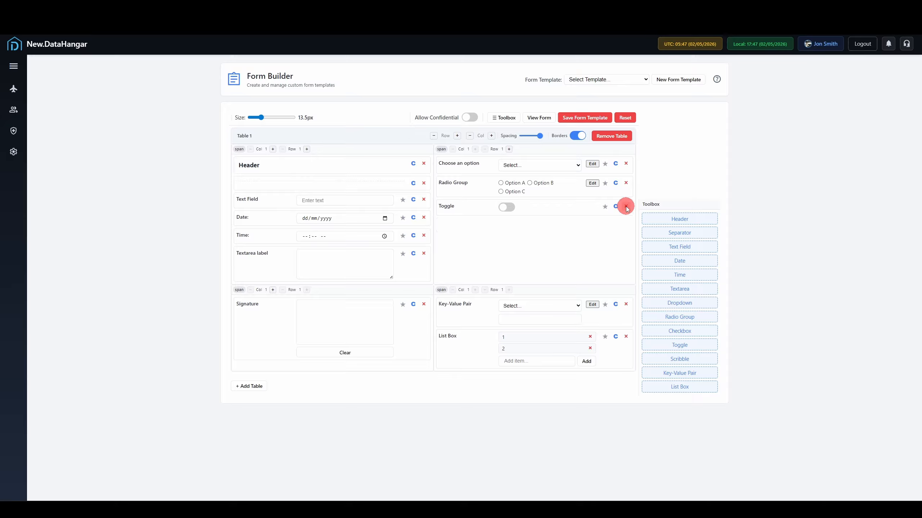
click(626, 206)
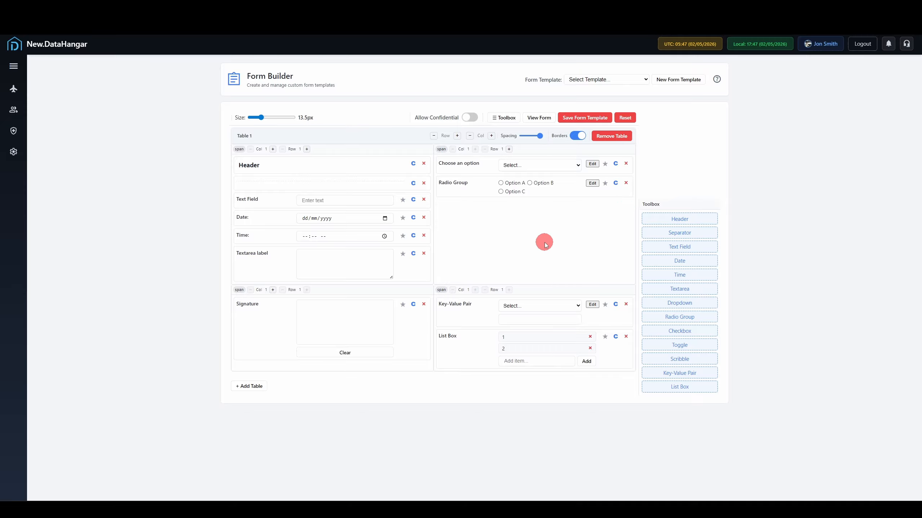
Step: Clear the Radio Group's label text and check how the form renders without it
triple_click(464, 185)
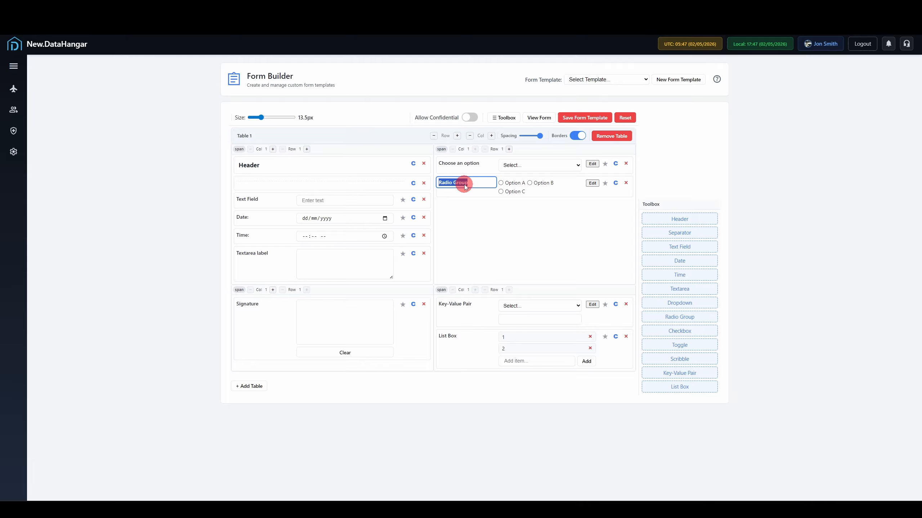
key(BackSpace)
click(467, 214)
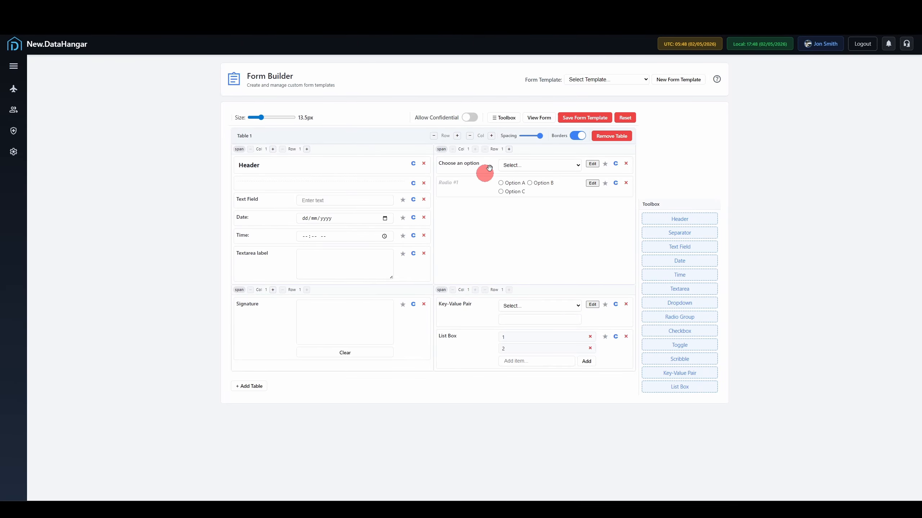
click(535, 119)
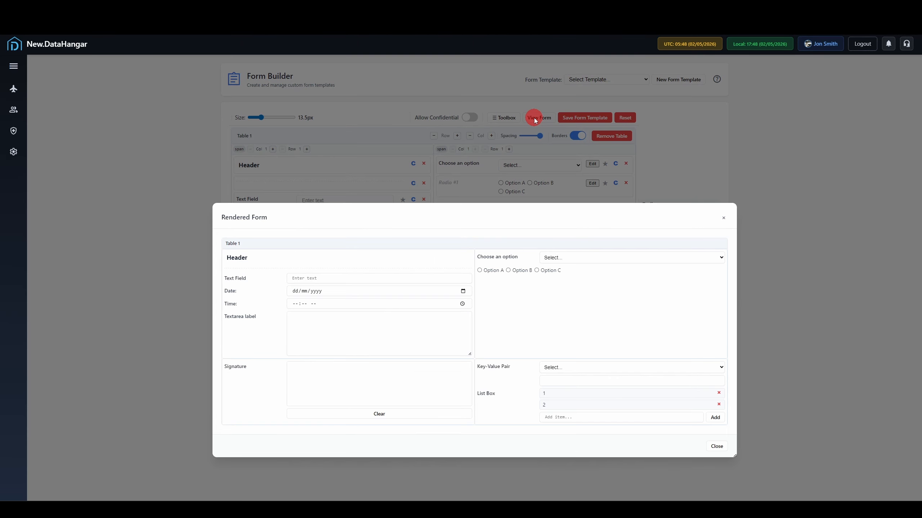
click(723, 218)
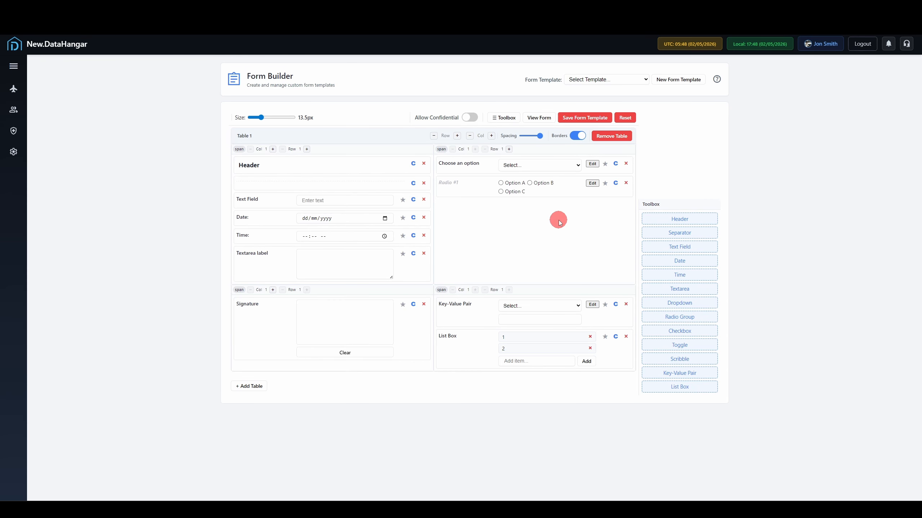
Step: Save a condition on the radio group that hides it if "Choose an option" is equal to Second
click(615, 183)
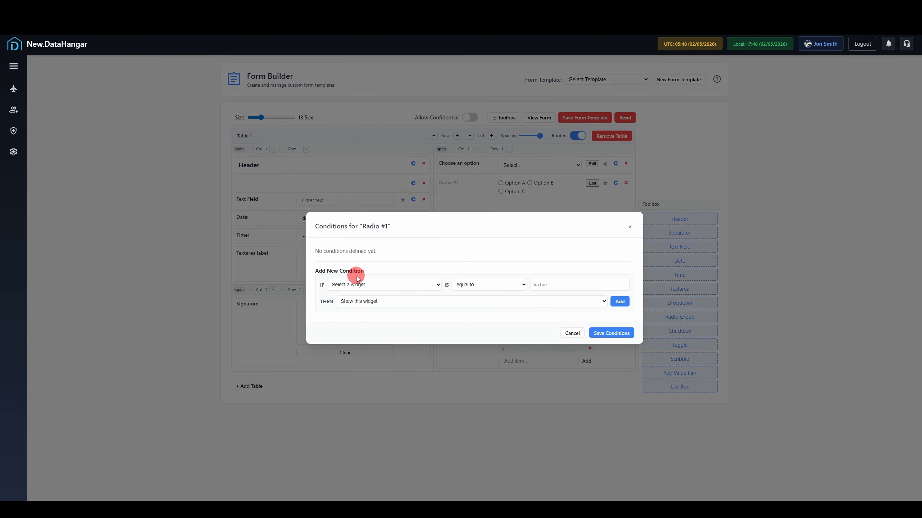
click(372, 287)
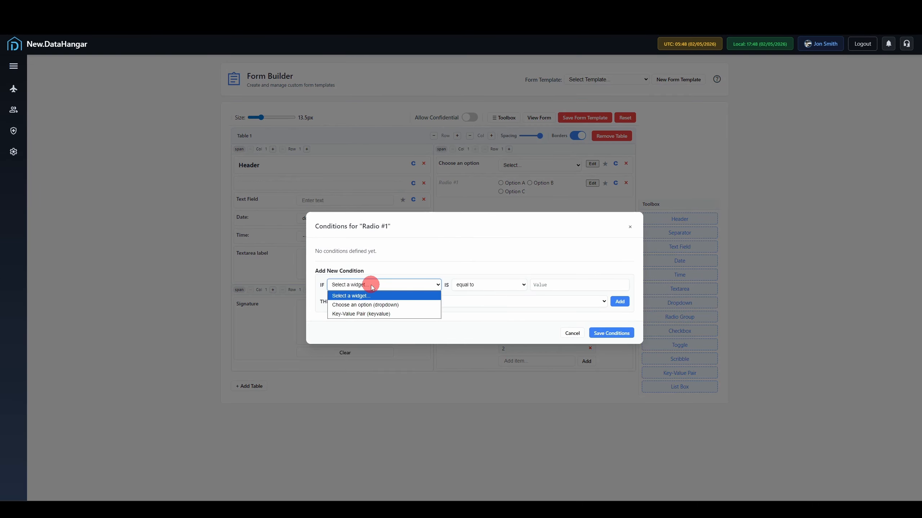
click(363, 307)
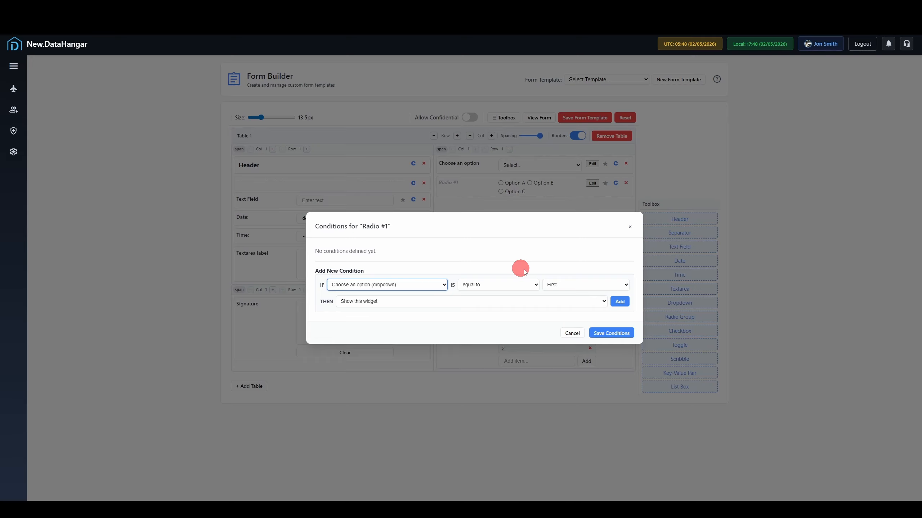
click(556, 285)
click(560, 306)
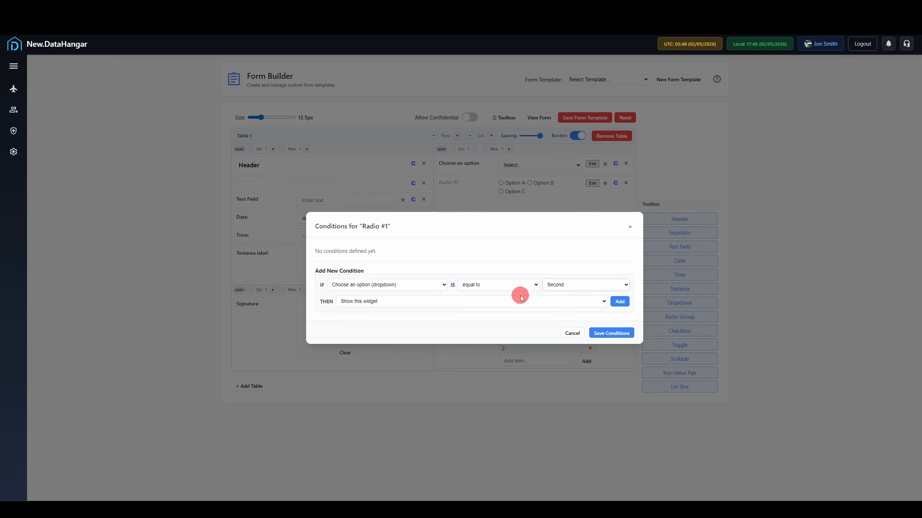
click(483, 304)
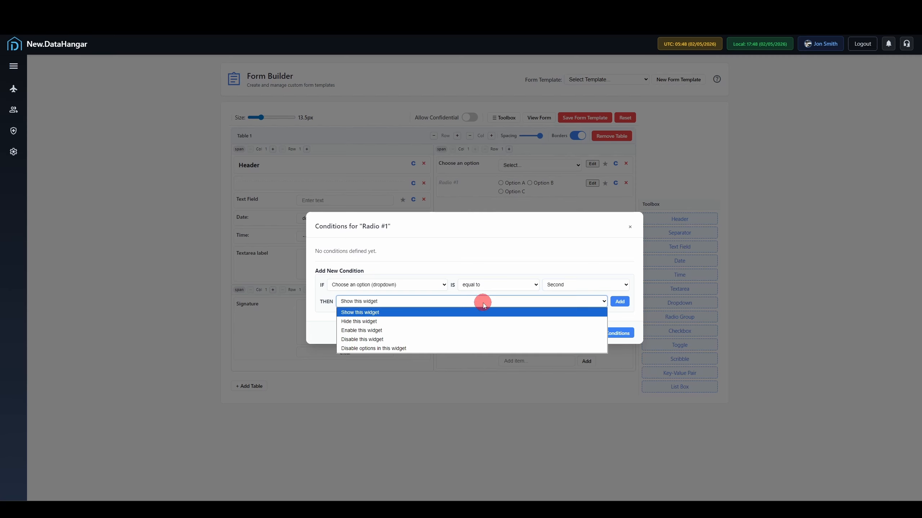
click(476, 321)
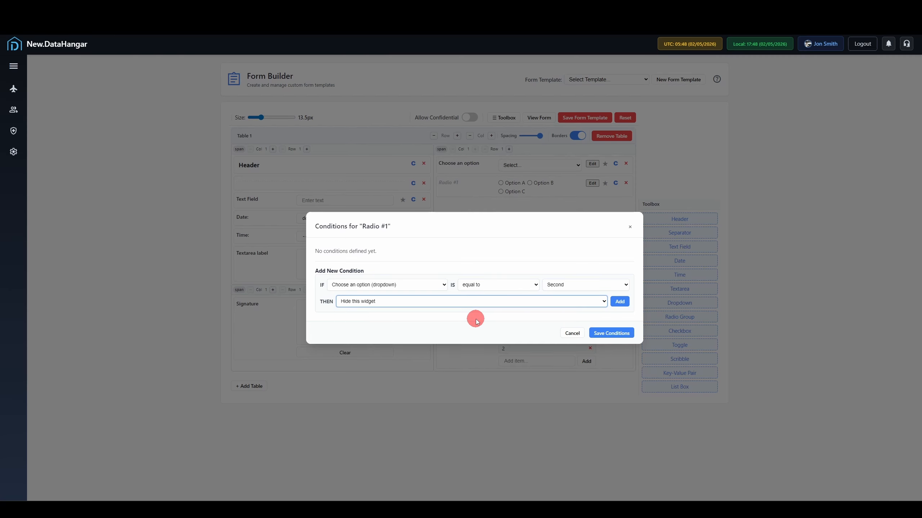
click(620, 302)
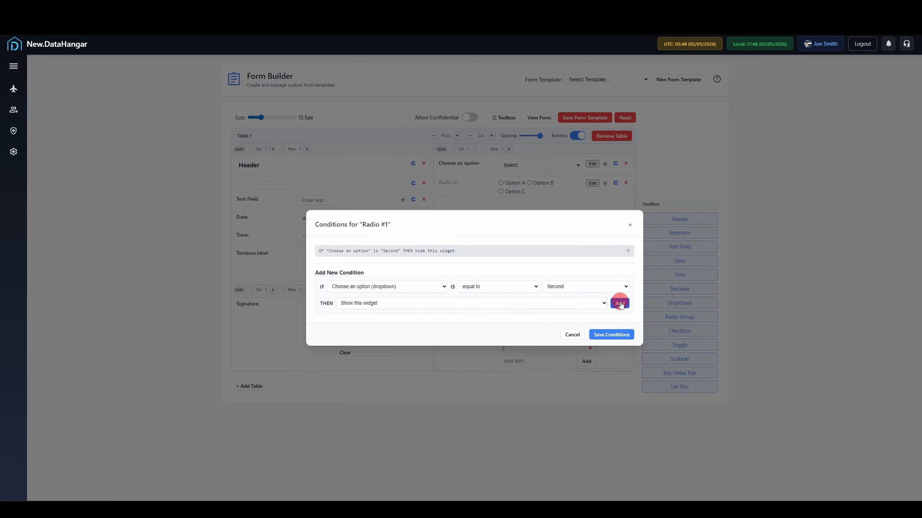
click(600, 335)
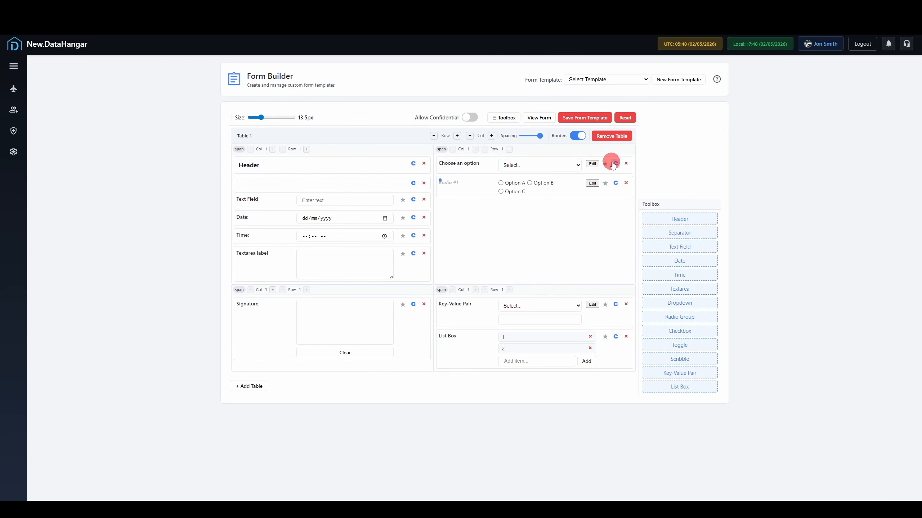
Step: Add and save a second radio group condition that disables it if "Choose an option" is equal to Third
click(616, 184)
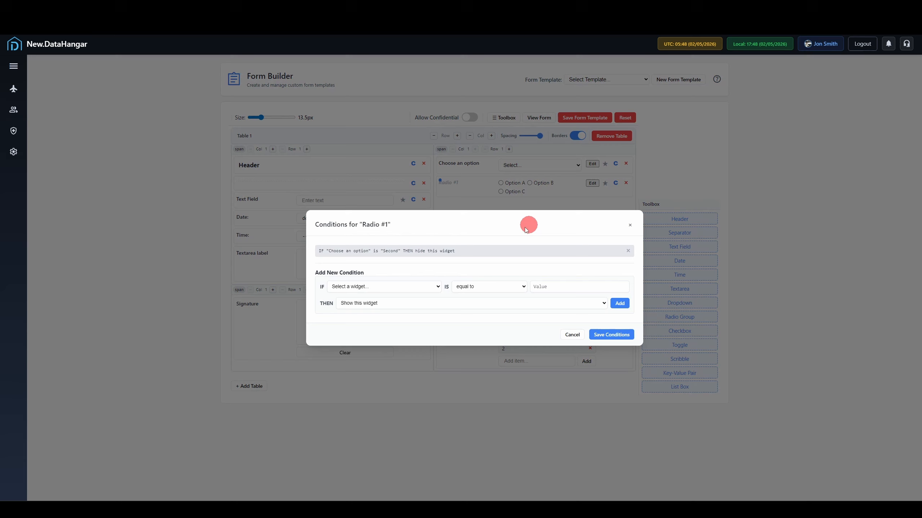
click(389, 287)
click(381, 305)
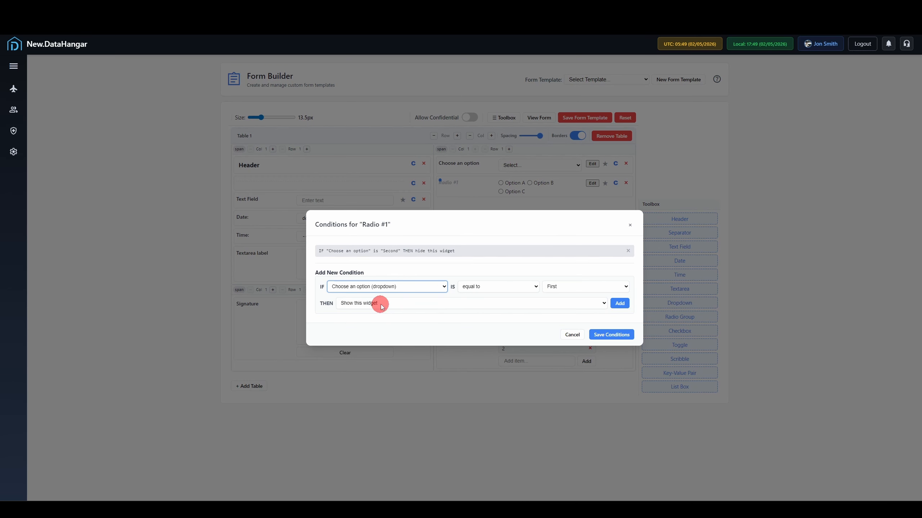
click(511, 287)
click(503, 300)
click(552, 287)
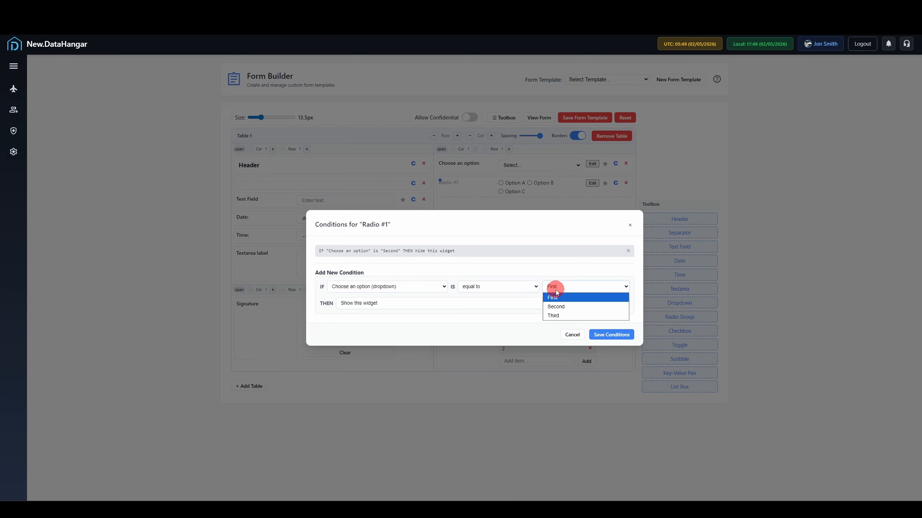
click(551, 315)
click(459, 303)
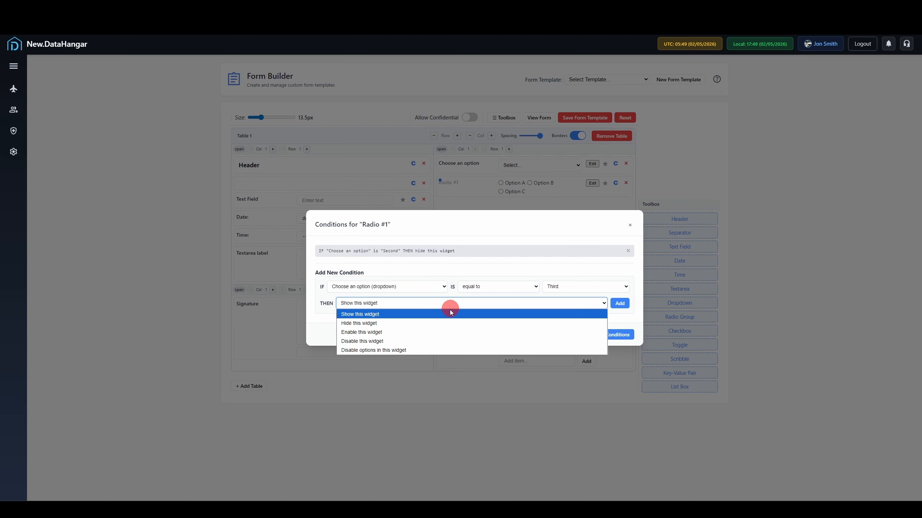
click(404, 340)
click(619, 303)
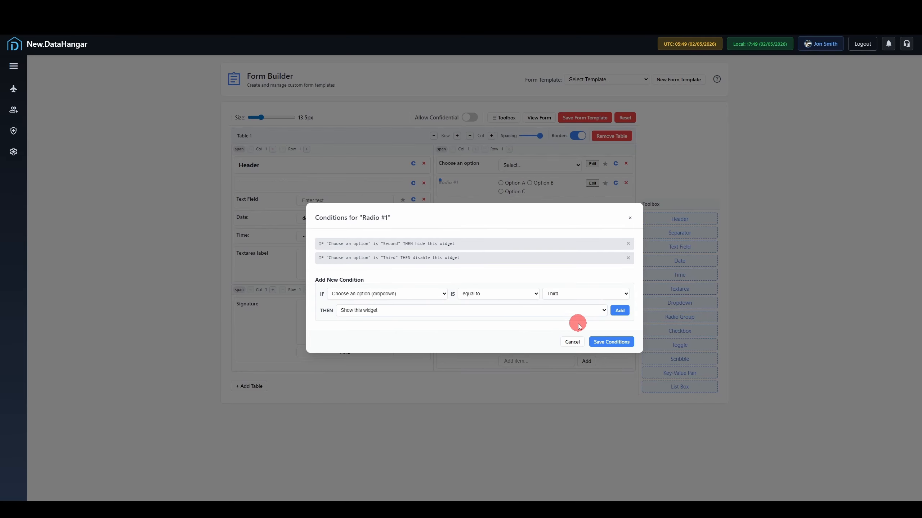
click(601, 343)
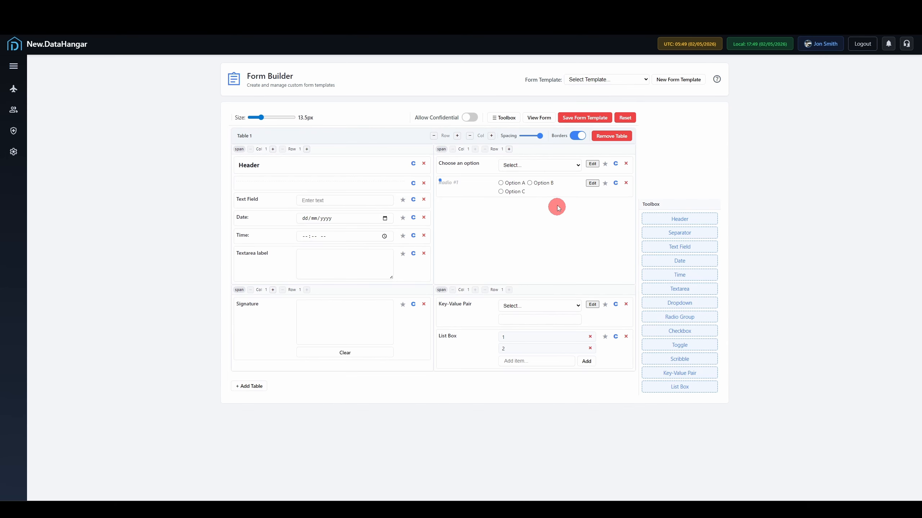
Step: Test the radio group's conditions in the rendered form by choosing First, Second and Third in the "Choose an option" dropdown
click(540, 118)
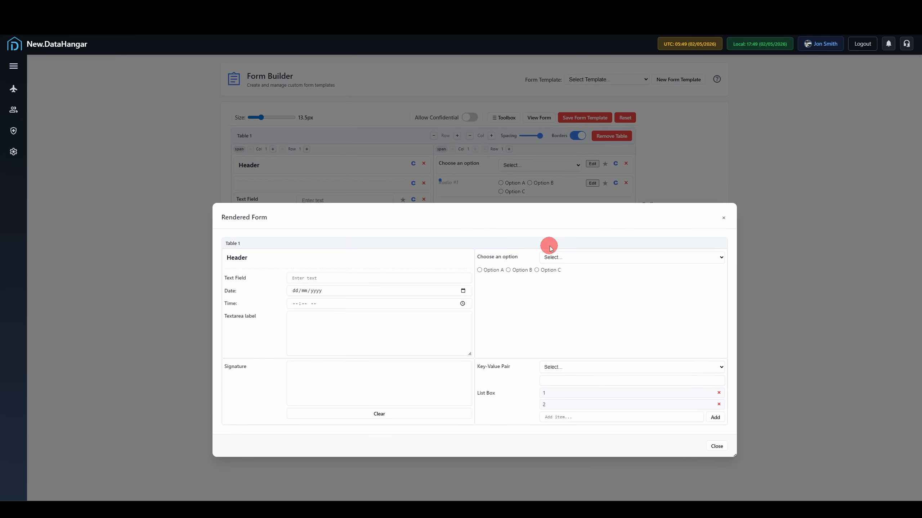
click(569, 258)
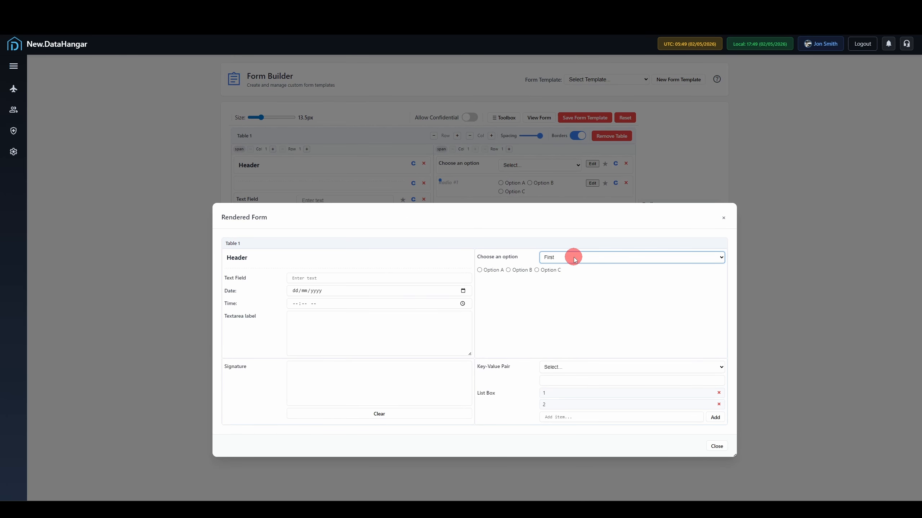
click(573, 257)
click(568, 286)
click(576, 258)
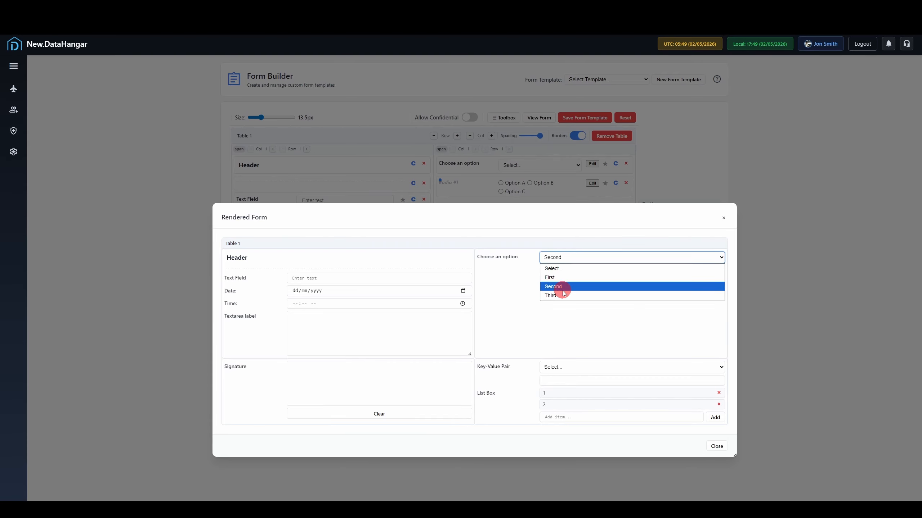
click(562, 293)
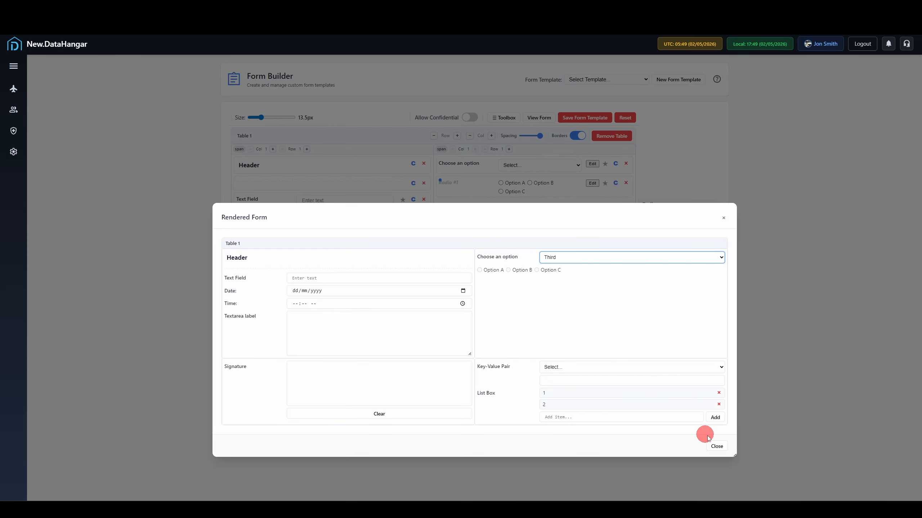
click(715, 446)
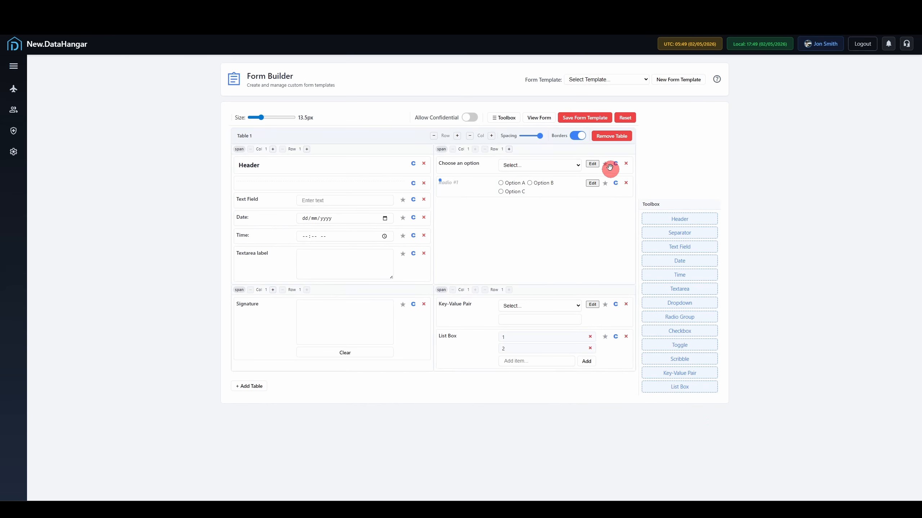
Step: Start saving the form as a new template and assign it to a new group named Group Four
click(585, 117)
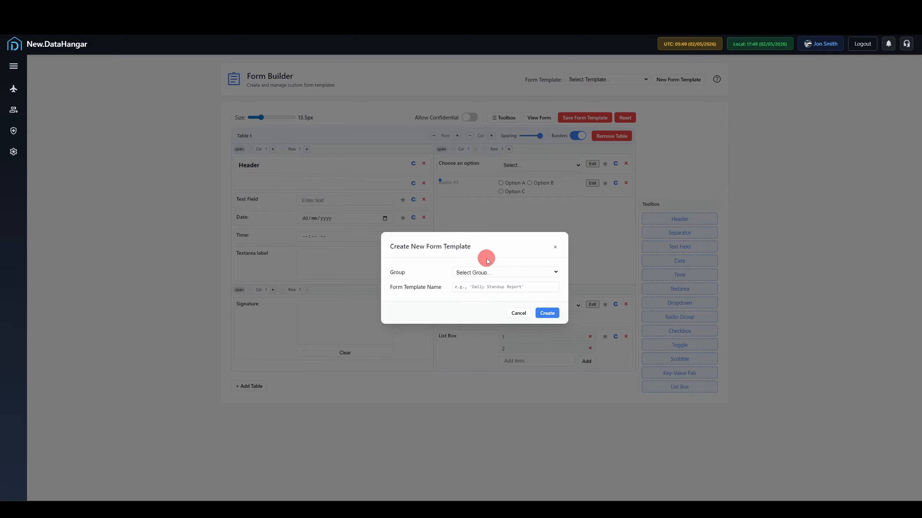
click(483, 273)
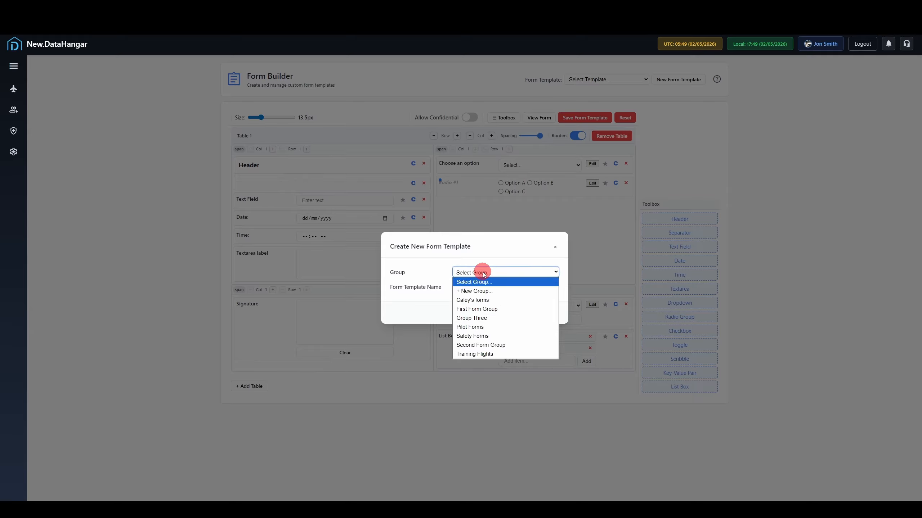
click(480, 291)
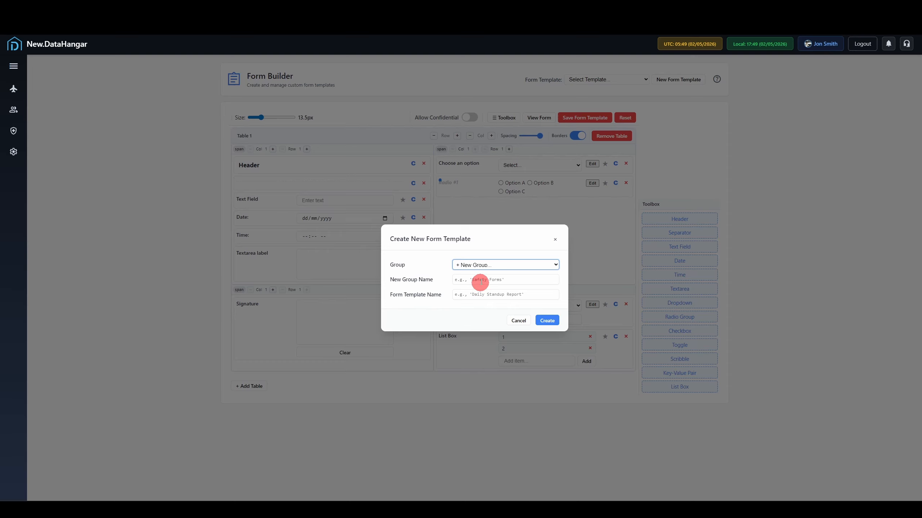
click(480, 279)
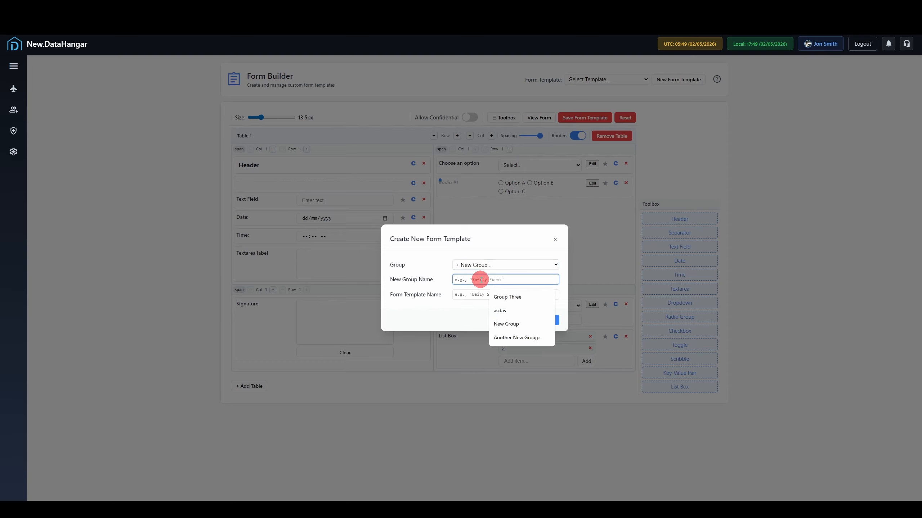
click(496, 296)
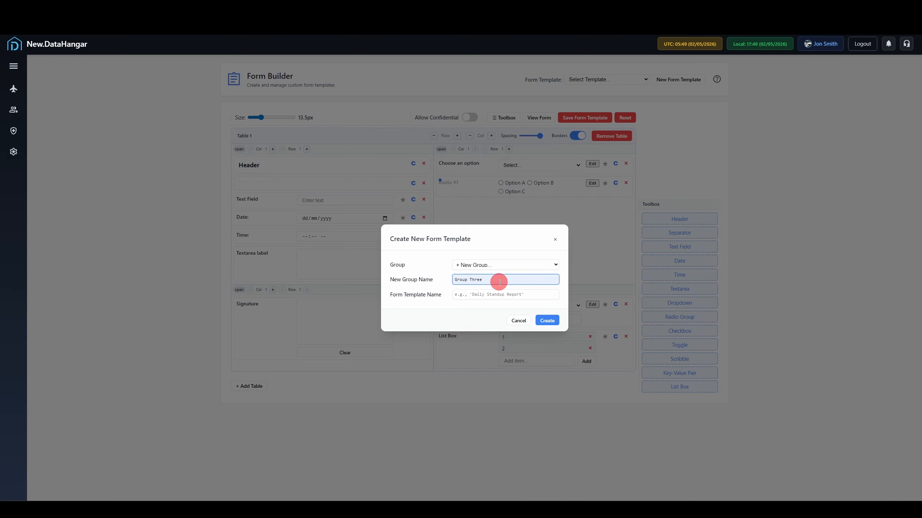
key(BackSpace)
key(BackSpace)
key(BackSpace)
text(Fou)
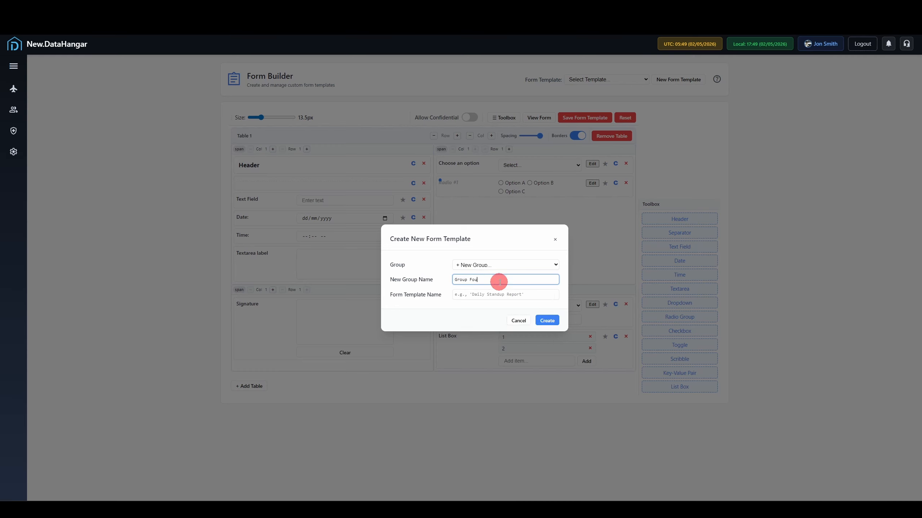
Step: Name the form template Template1 and create it
click(488, 295)
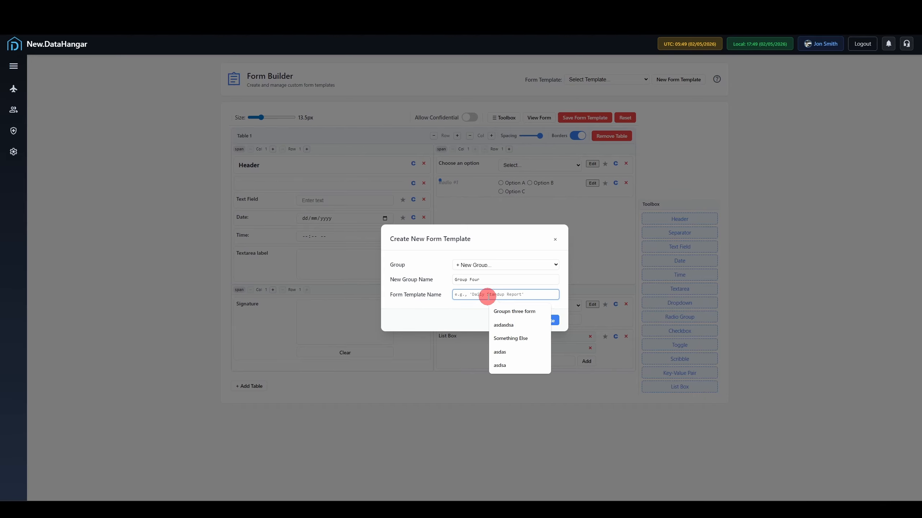
text(Template1)
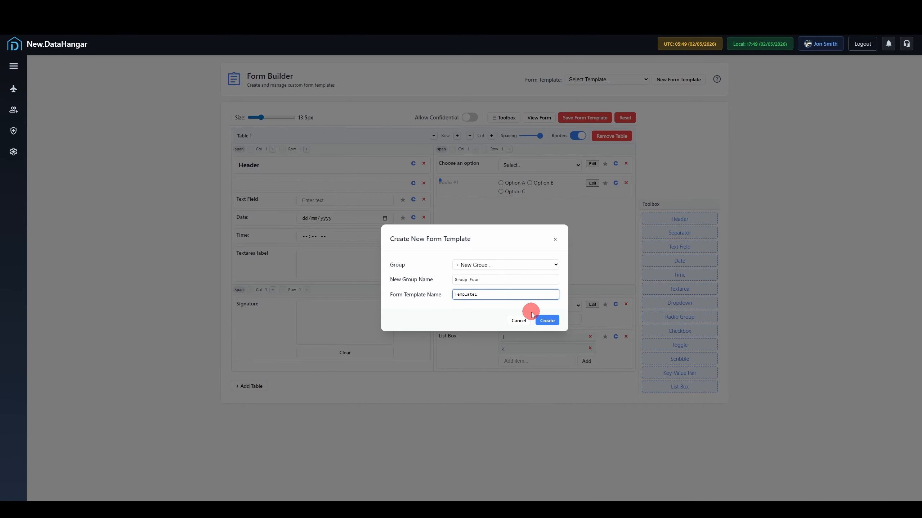
click(545, 320)
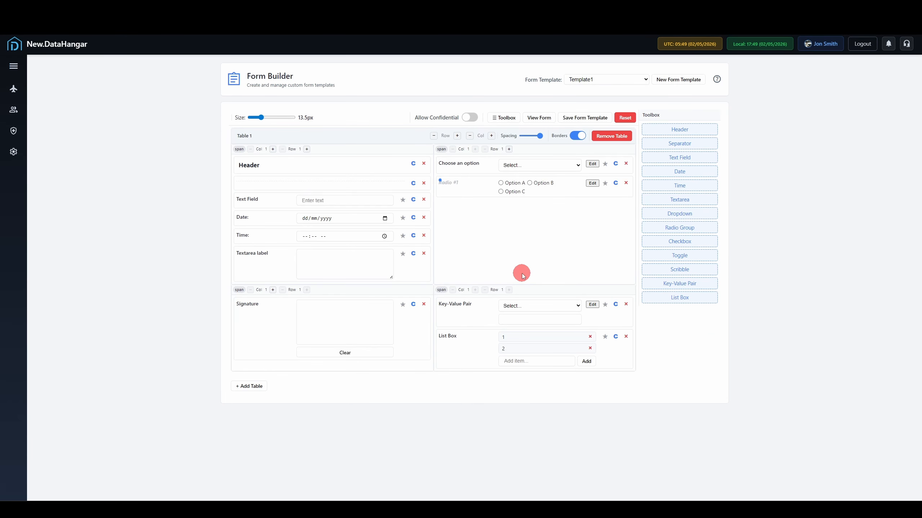